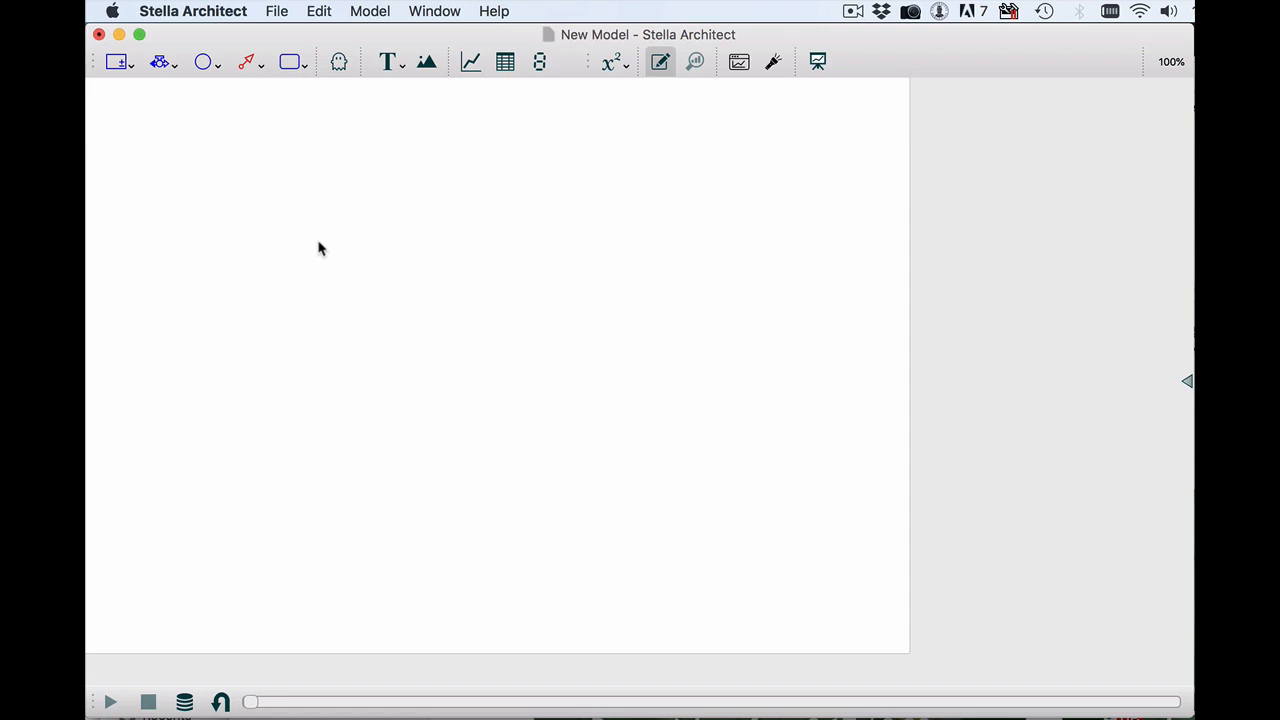
- Add a converter to the upper-left area of the blank model and name it "Spawing stock" on two lines
{"action": "left_click", "coordinate": [204, 62]}
{"action": "left_click", "coordinate": [229, 222]}
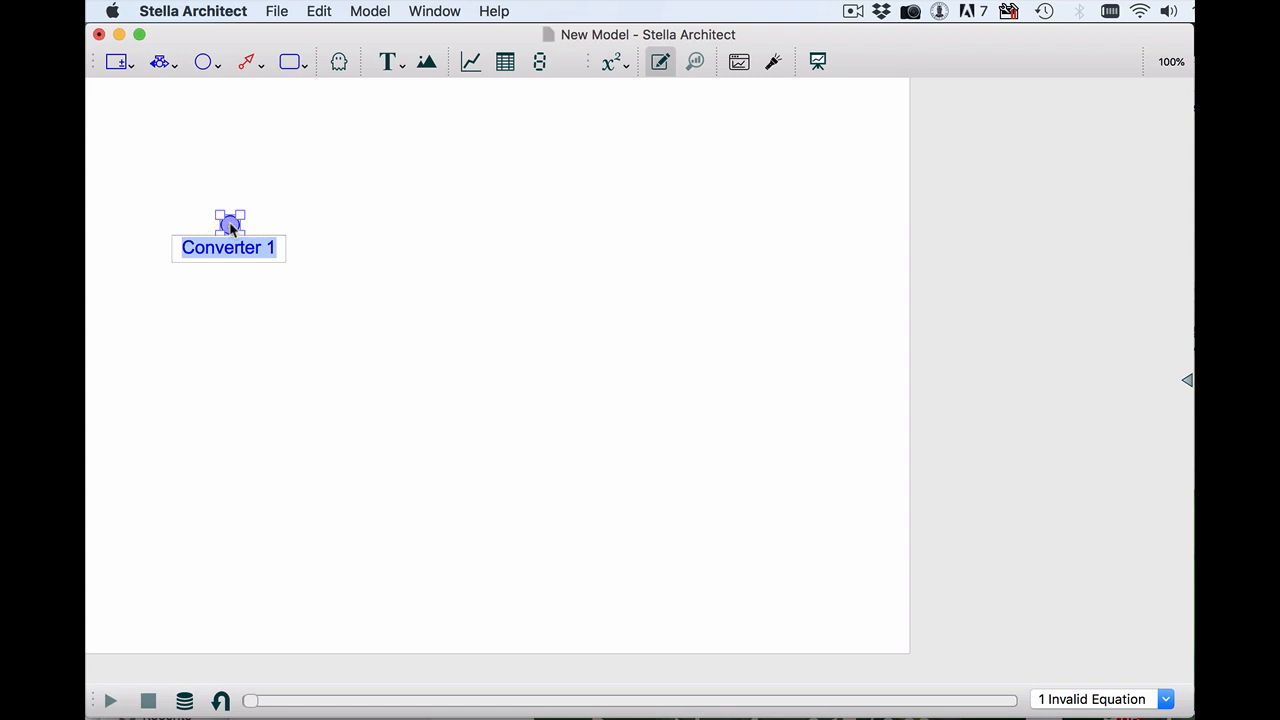
{"action": "type", "text": "Spawing"}
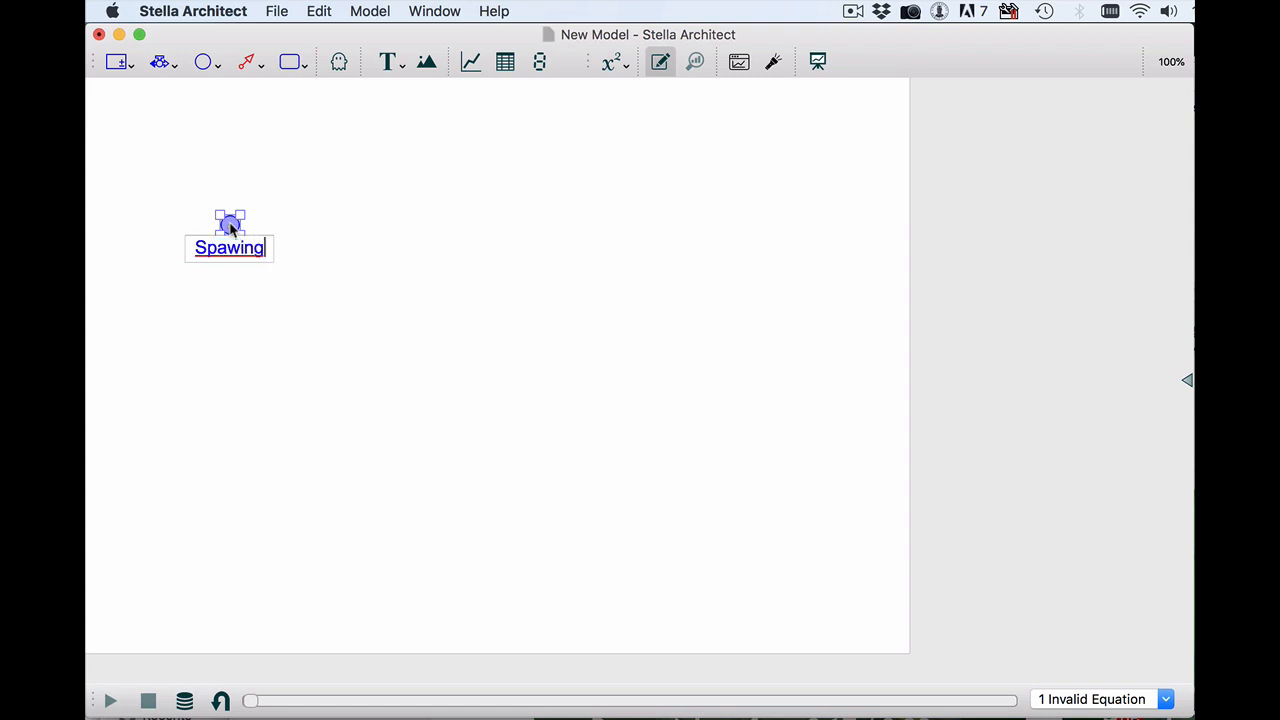
{"action": "key", "text": "Return"}
{"action": "type", "text": "stock"}
- Add a converter named "Recruitment" to the right of Spawing stock and link Spawing stock to it with a connector
{"action": "left_click", "coordinate": [203, 62]}
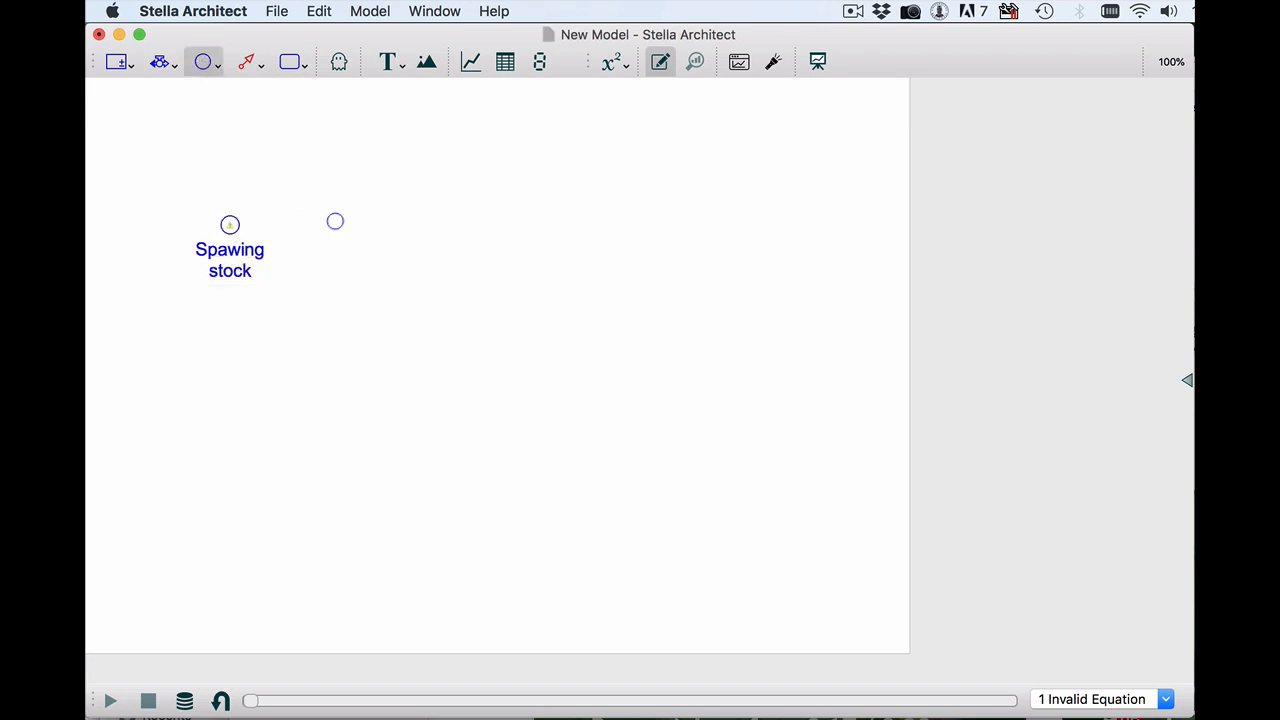
{"action": "left_click", "coordinate": [380, 230]}
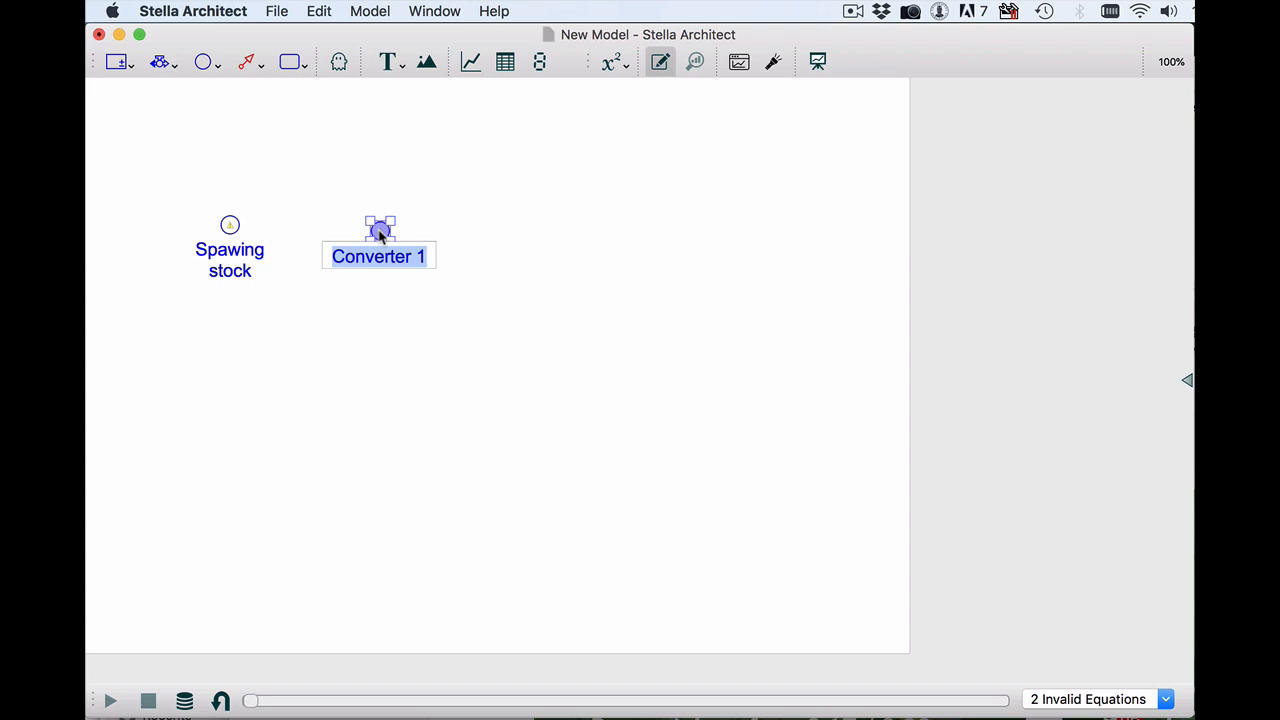
{"action": "type", "text": "Rer"}
{"action": "key", "text": "BackSpace"}
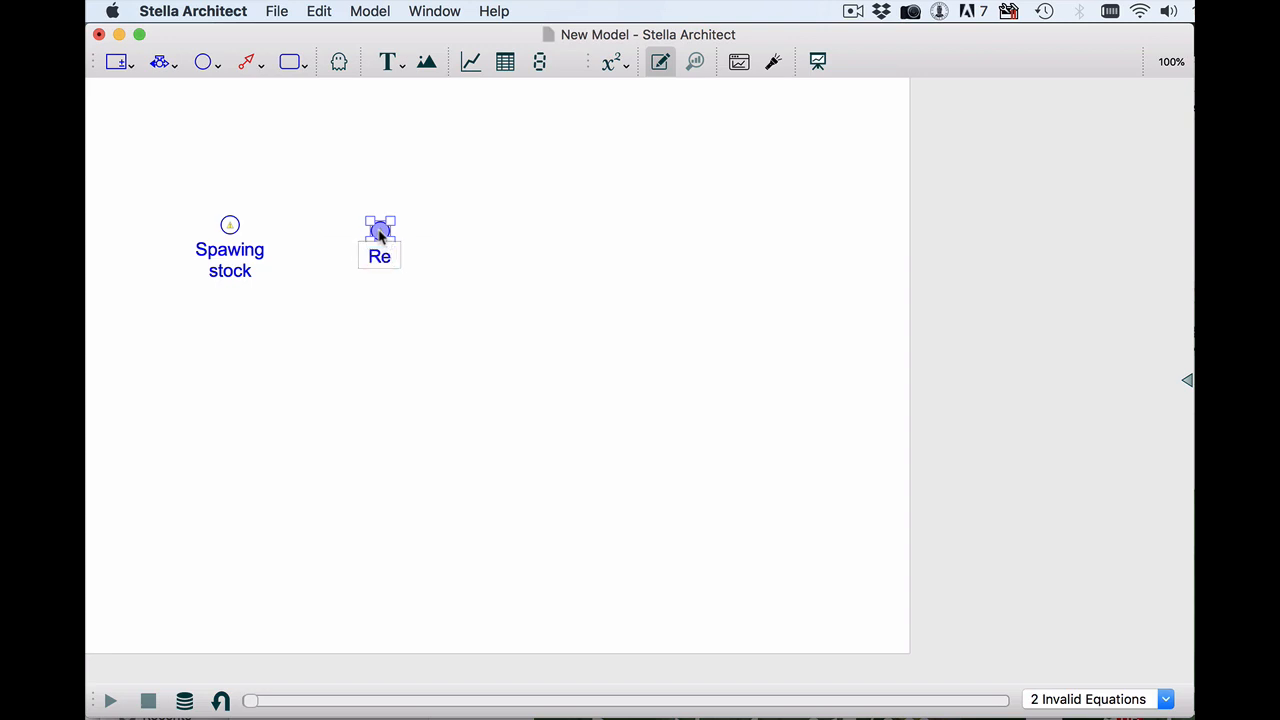
{"action": "type", "text": "cruitment"}
{"action": "left_click", "coordinate": [246, 62]}
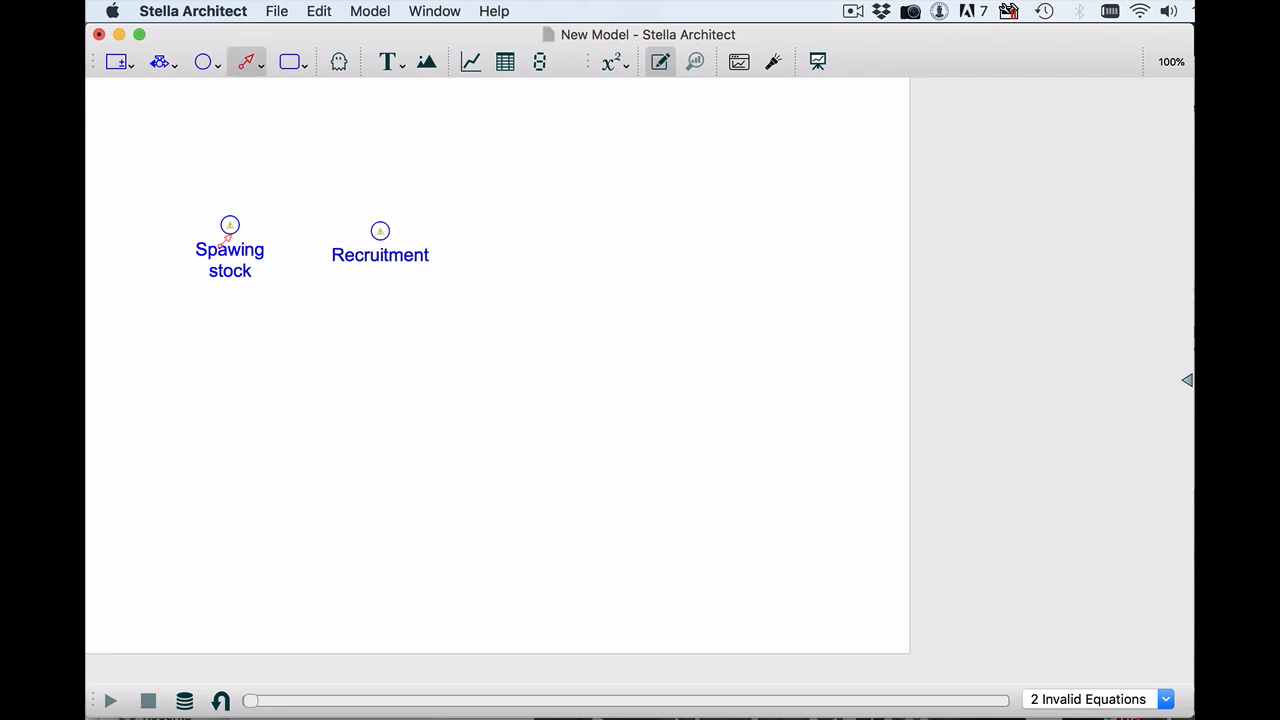
{"action": "left_click_drag", "start_coordinate": [230, 225], "coordinate": [386, 226]}
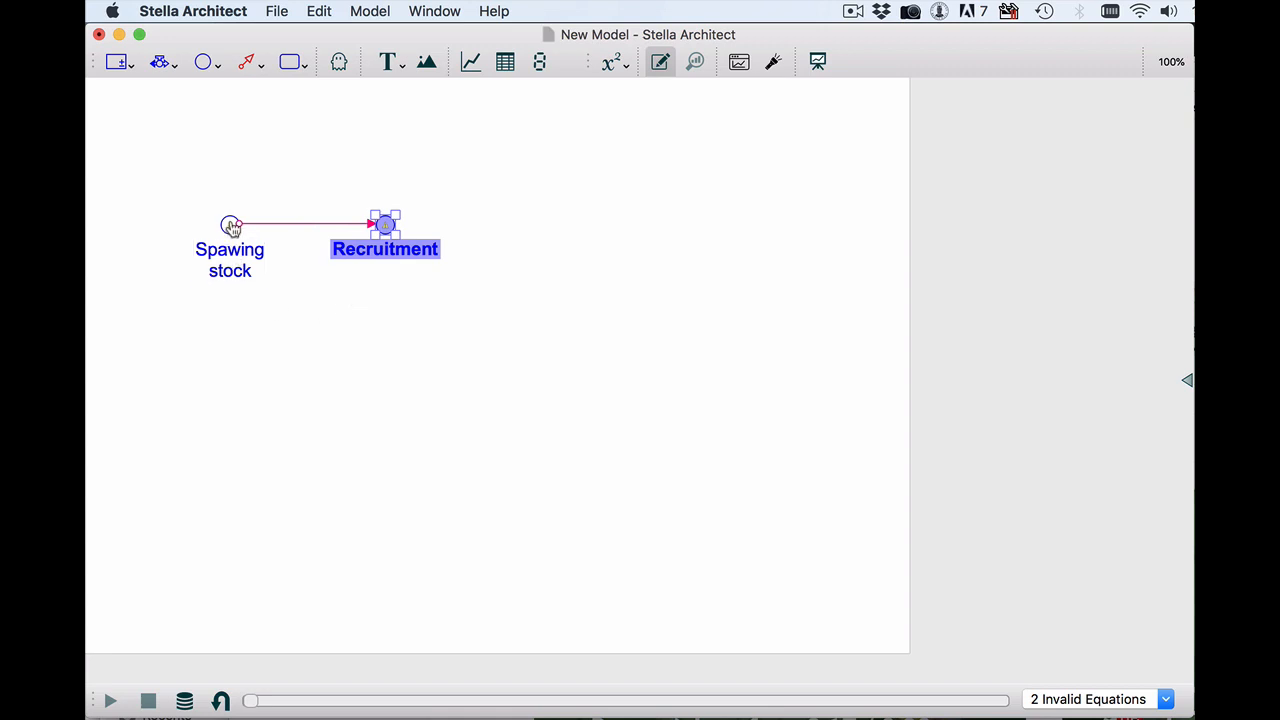
- Define the Spawing stock equation with the RAMP builtin as RAMP(0.5, 2)
{"action": "double_click", "coordinate": [231, 226]}
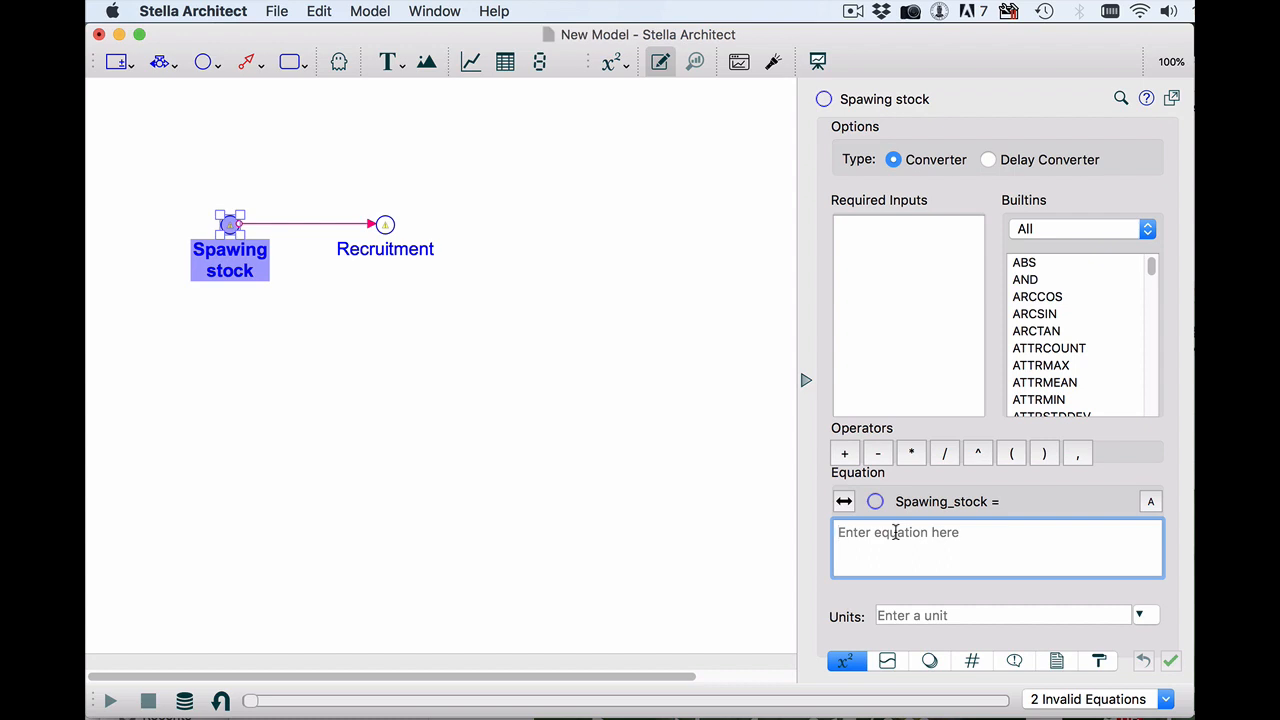
{"action": "type", "text": "ramp"}
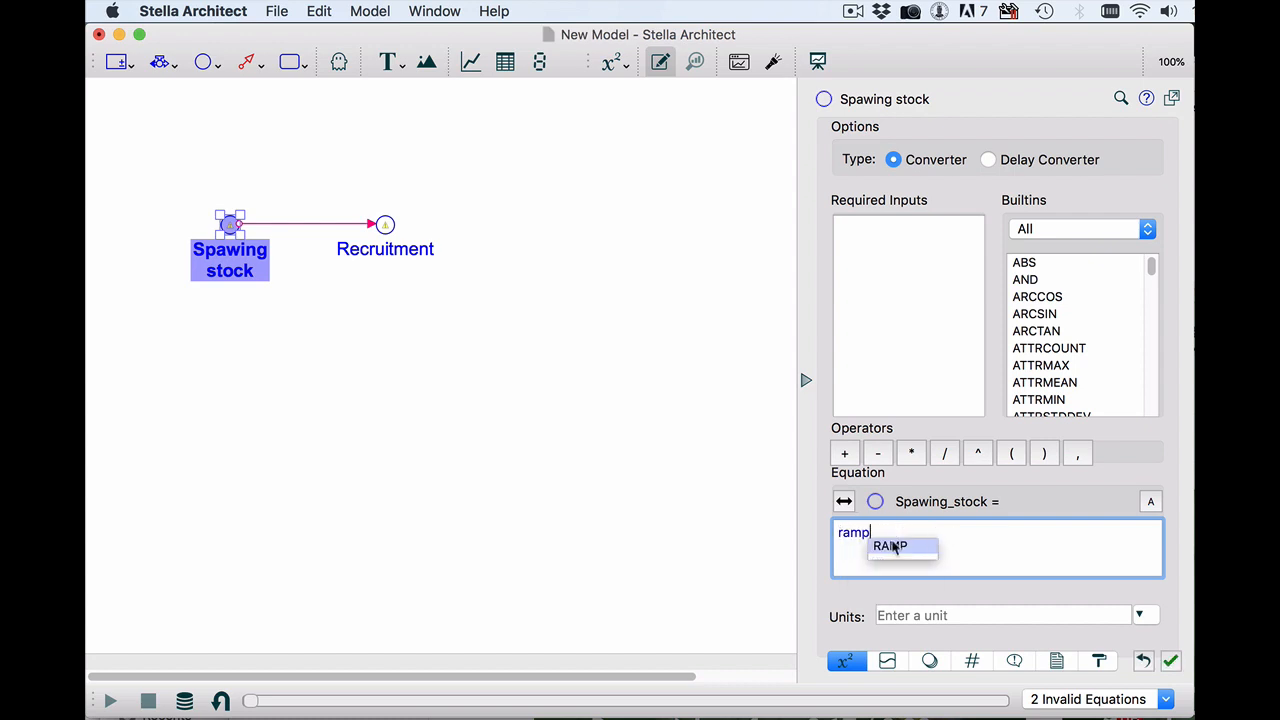
{"action": "left_click", "coordinate": [889, 543]}
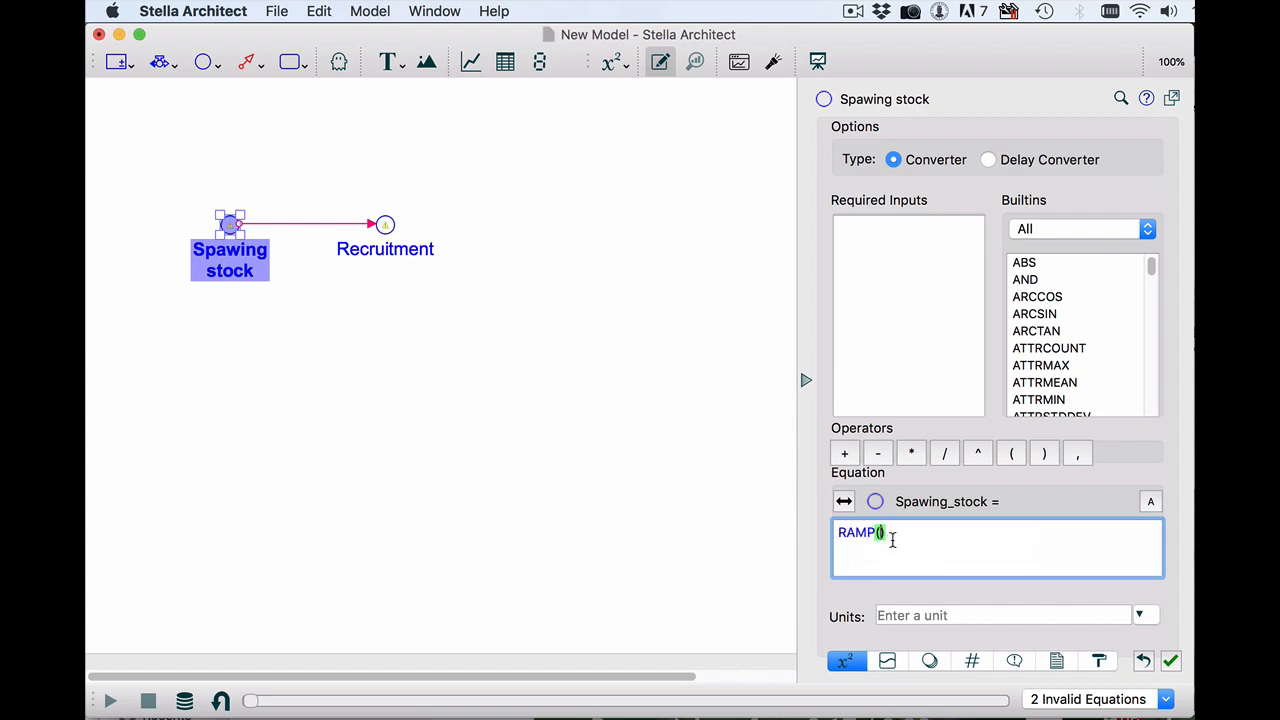
{"action": "right_click", "coordinate": [855, 537]}
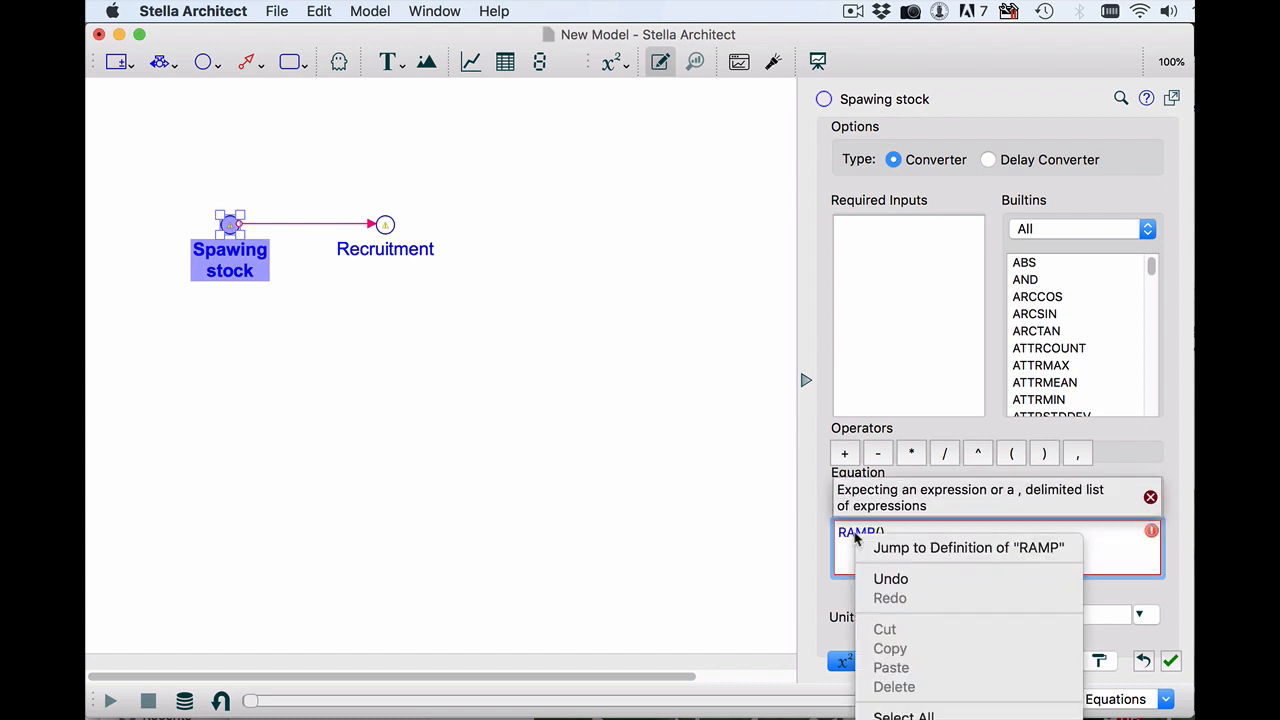
{"action": "left_click", "coordinate": [957, 548]}
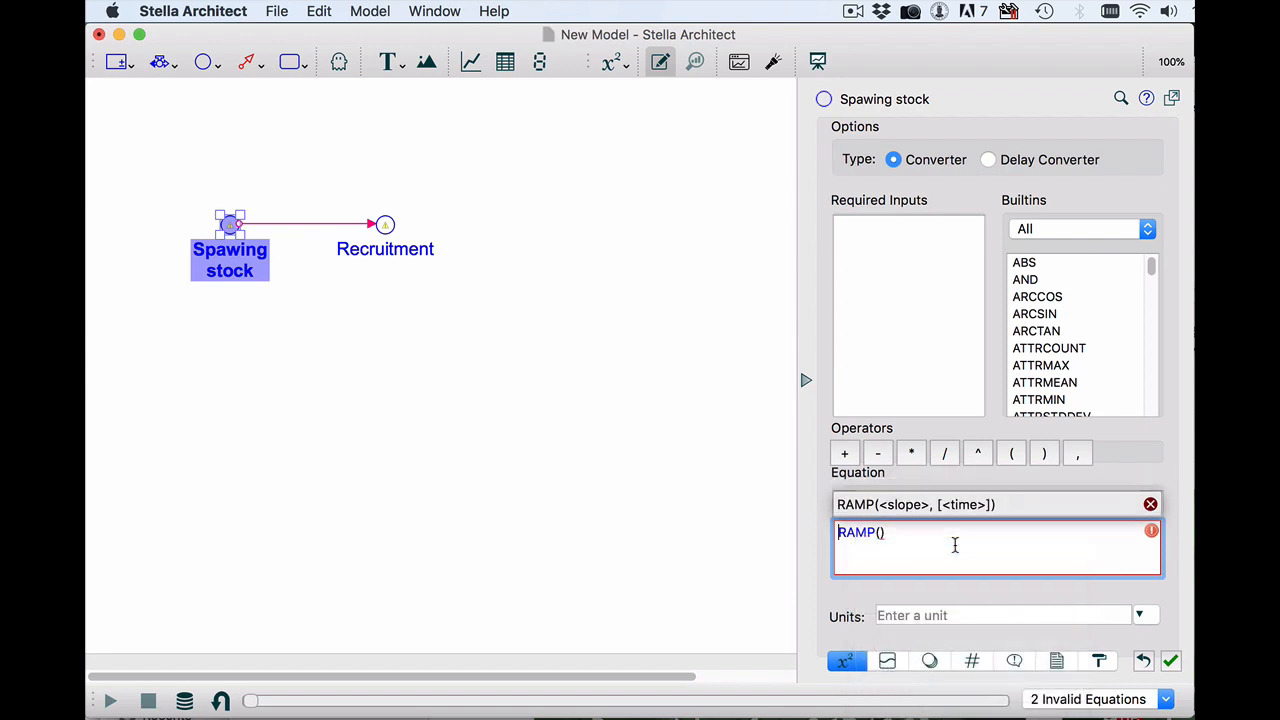
{"action": "left_click", "coordinate": [879, 533]}
{"action": "left_click", "coordinate": [880, 533]}
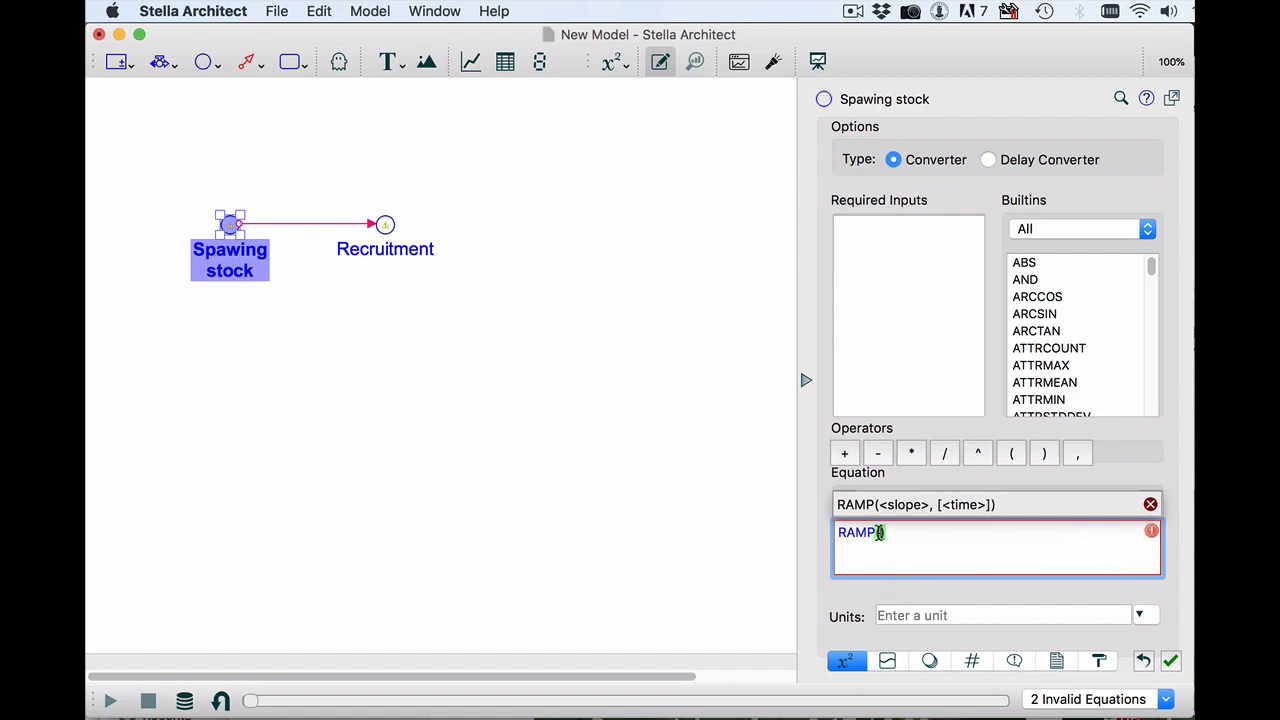
{"action": "type", "text": "0.5"}
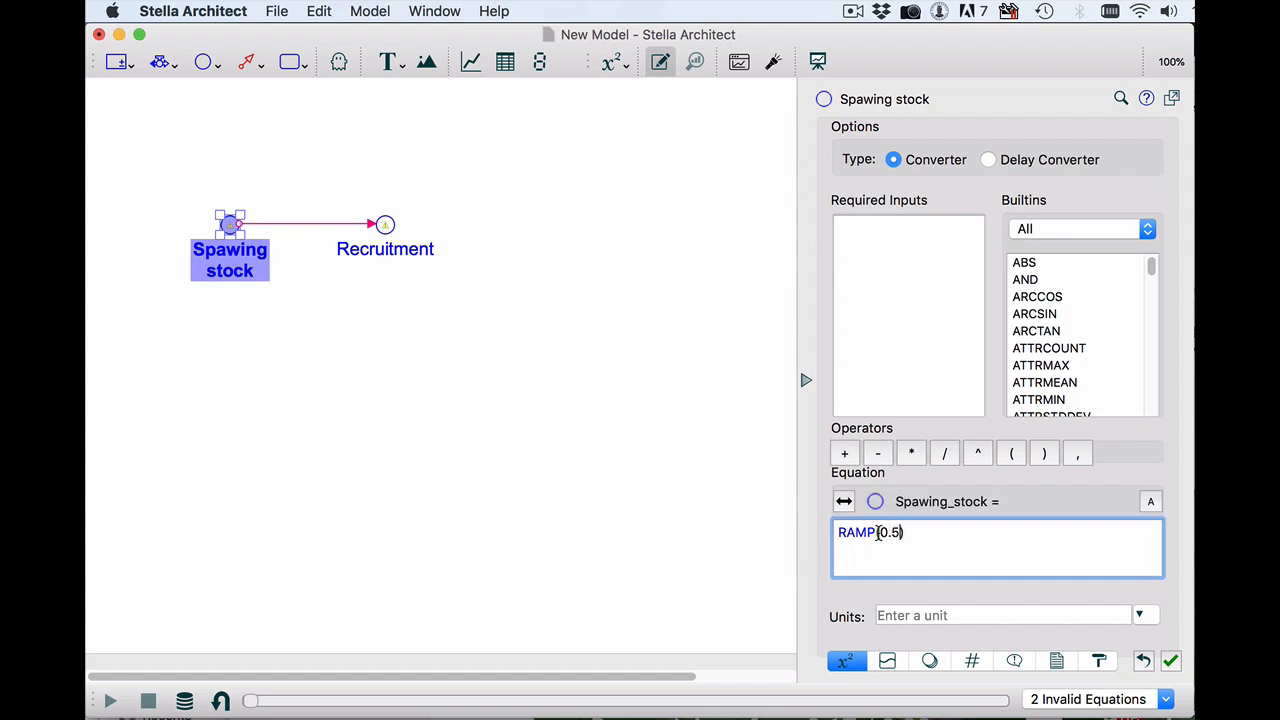
{"action": "type", "text": ", 2"}
{"action": "left_click", "coordinate": [805, 380]}
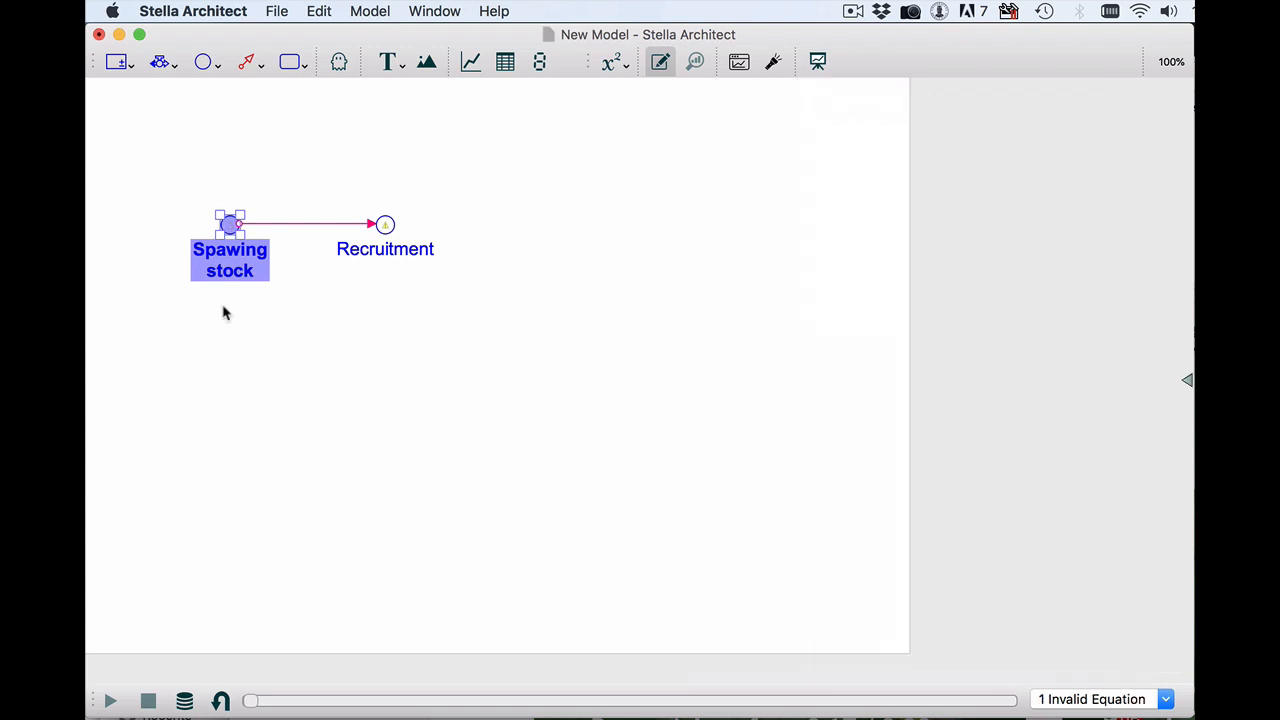
- Set the units of the Spawing stock converter to "Million tonnes"
{"action": "double_click", "coordinate": [231, 226]}
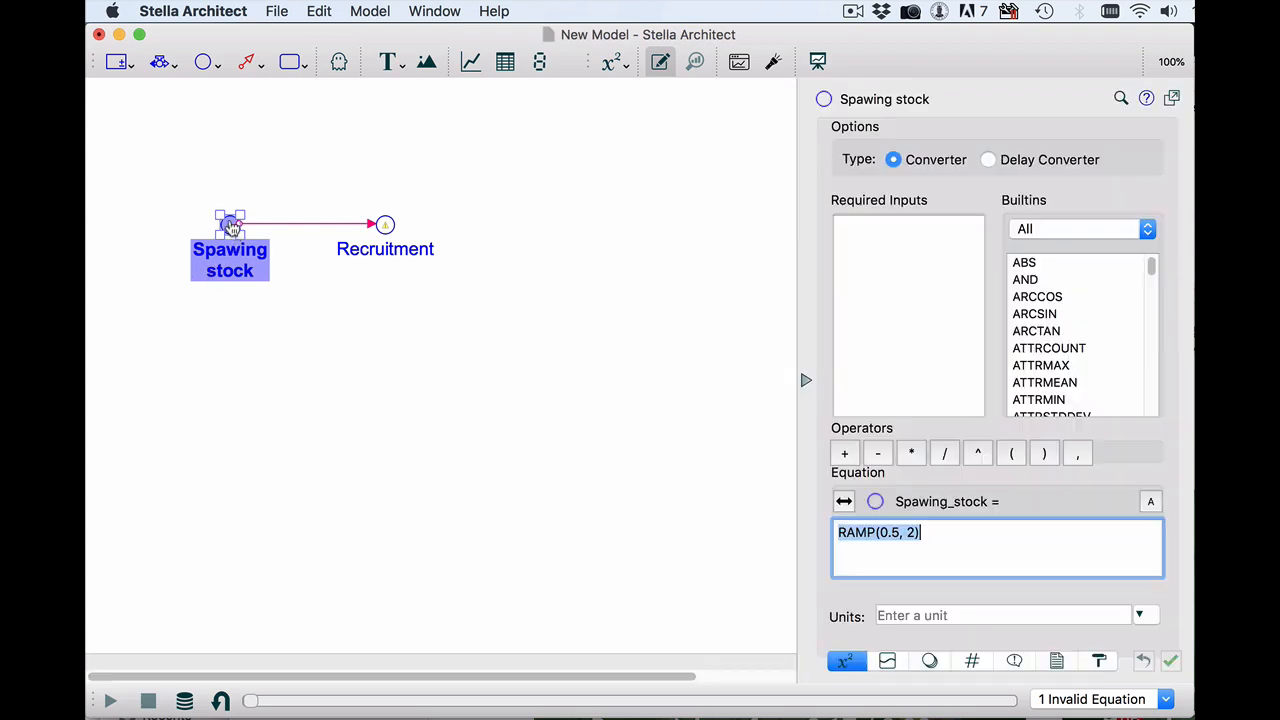
{"action": "left_click", "coordinate": [939, 611]}
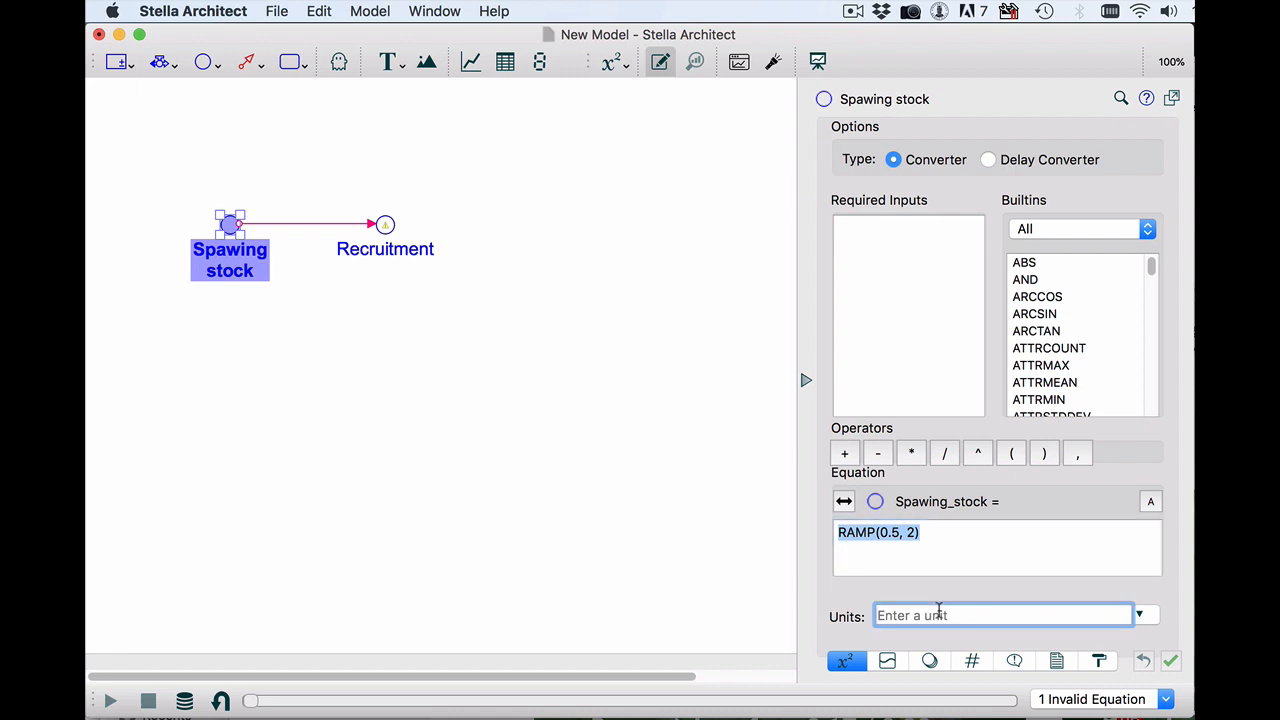
{"action": "type", "text": "Mil"}
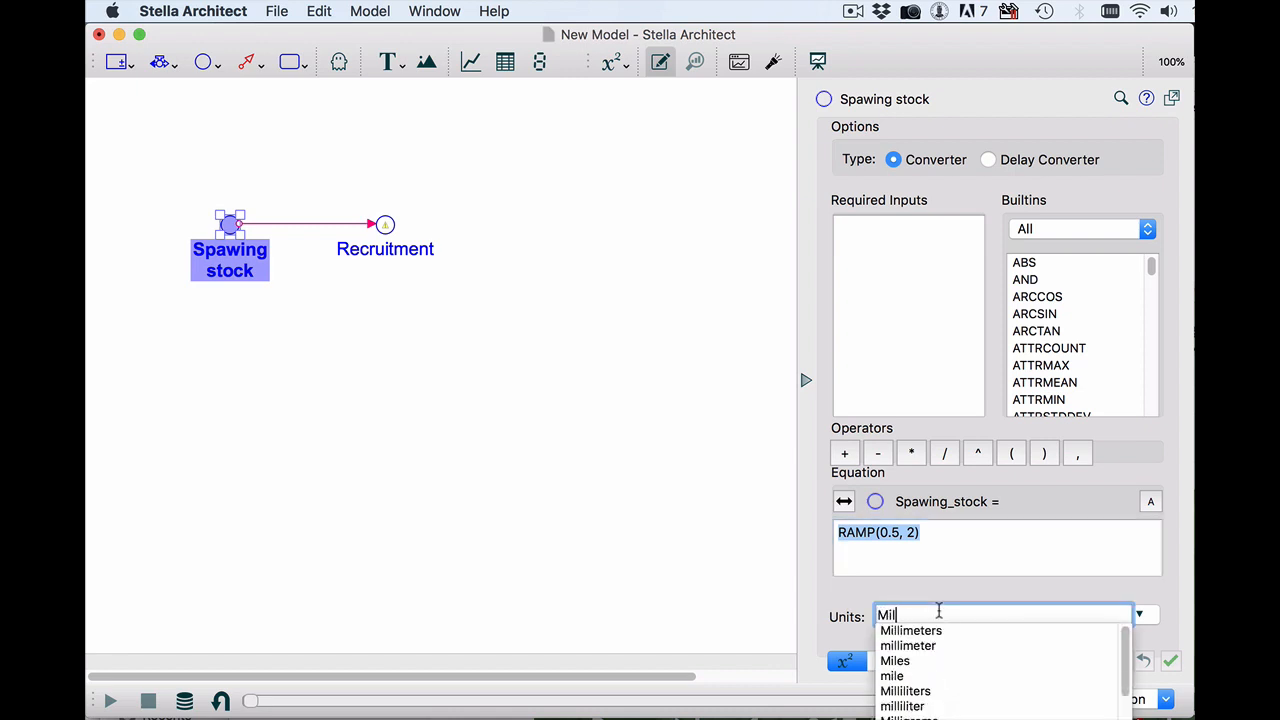
{"action": "type", "text": "lion tonnes"}
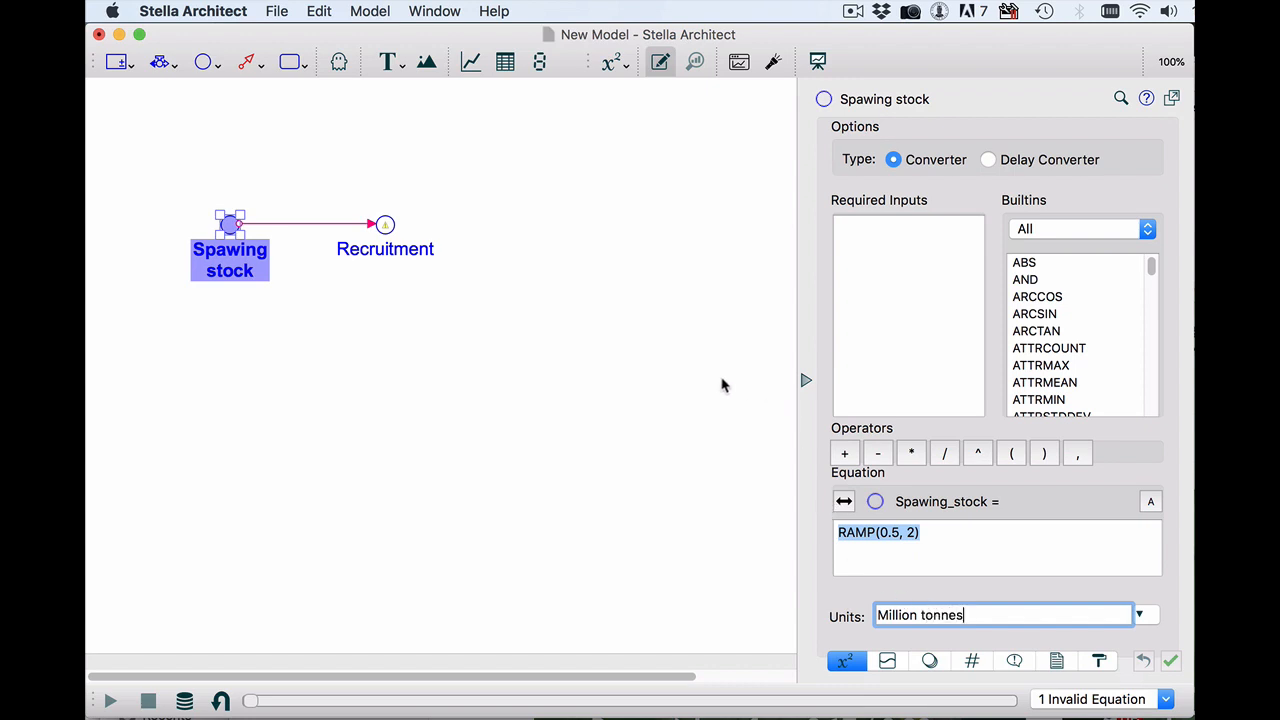
{"action": "left_click", "coordinate": [690, 384]}
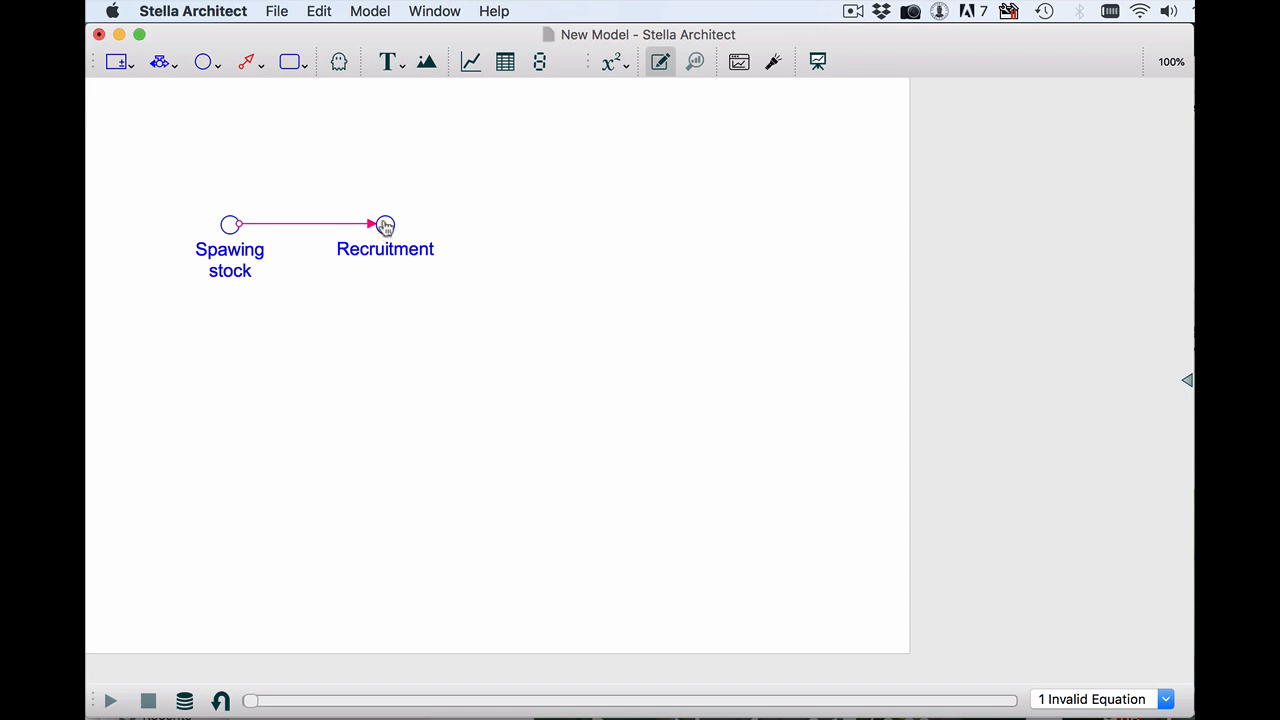
- Set the Recruitment equation to Spawing_stock and its units to "Billion fish"
{"action": "double_click", "coordinate": [385, 225]}
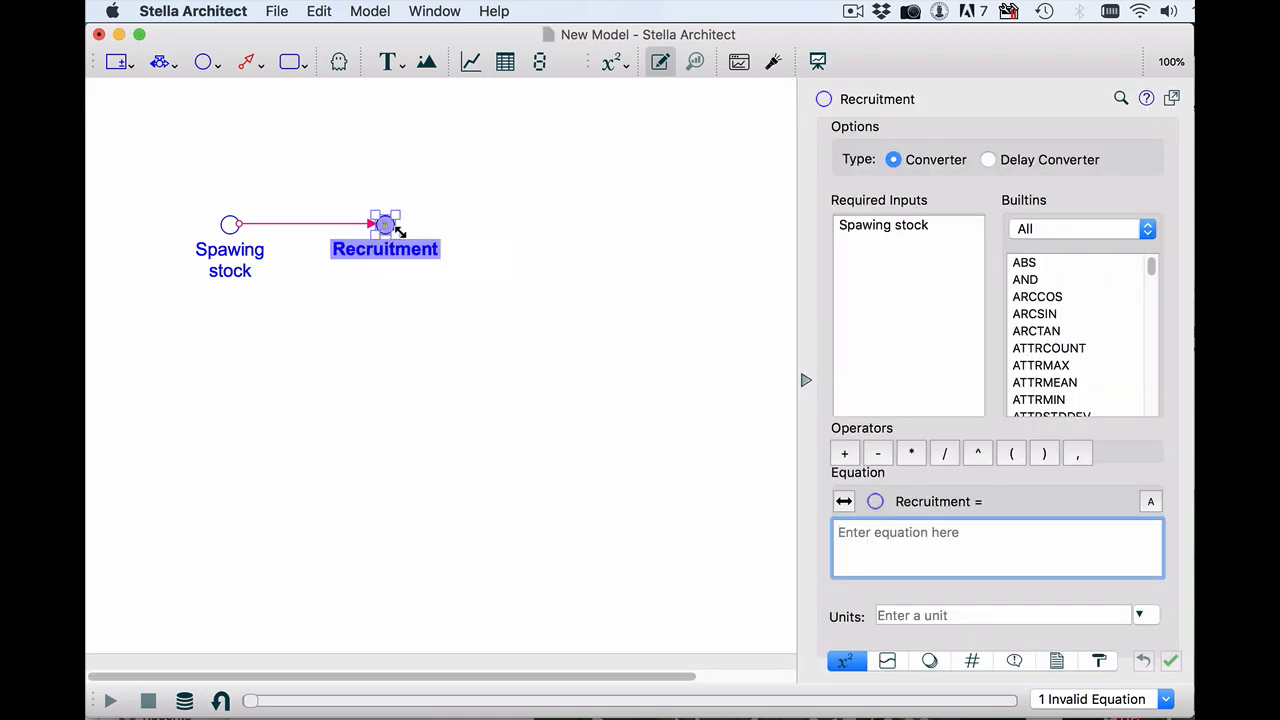
{"action": "left_click", "coordinate": [867, 227]}
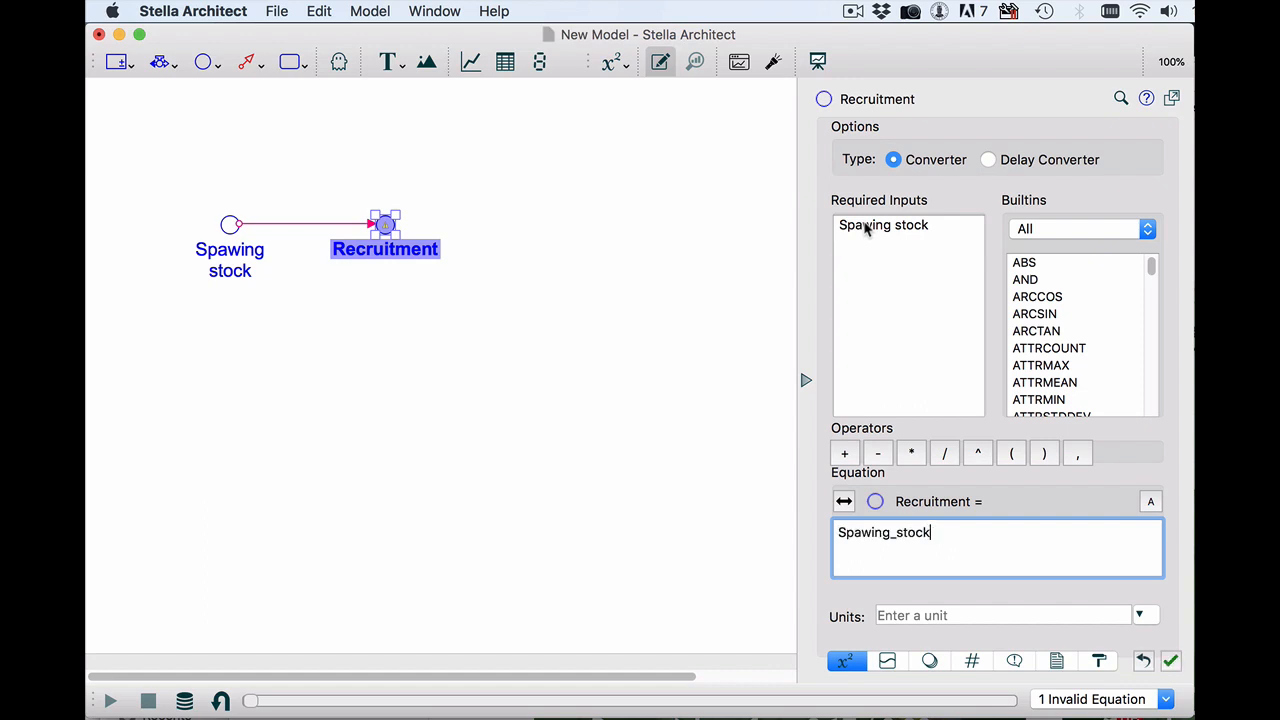
{"action": "left_click", "coordinate": [960, 613]}
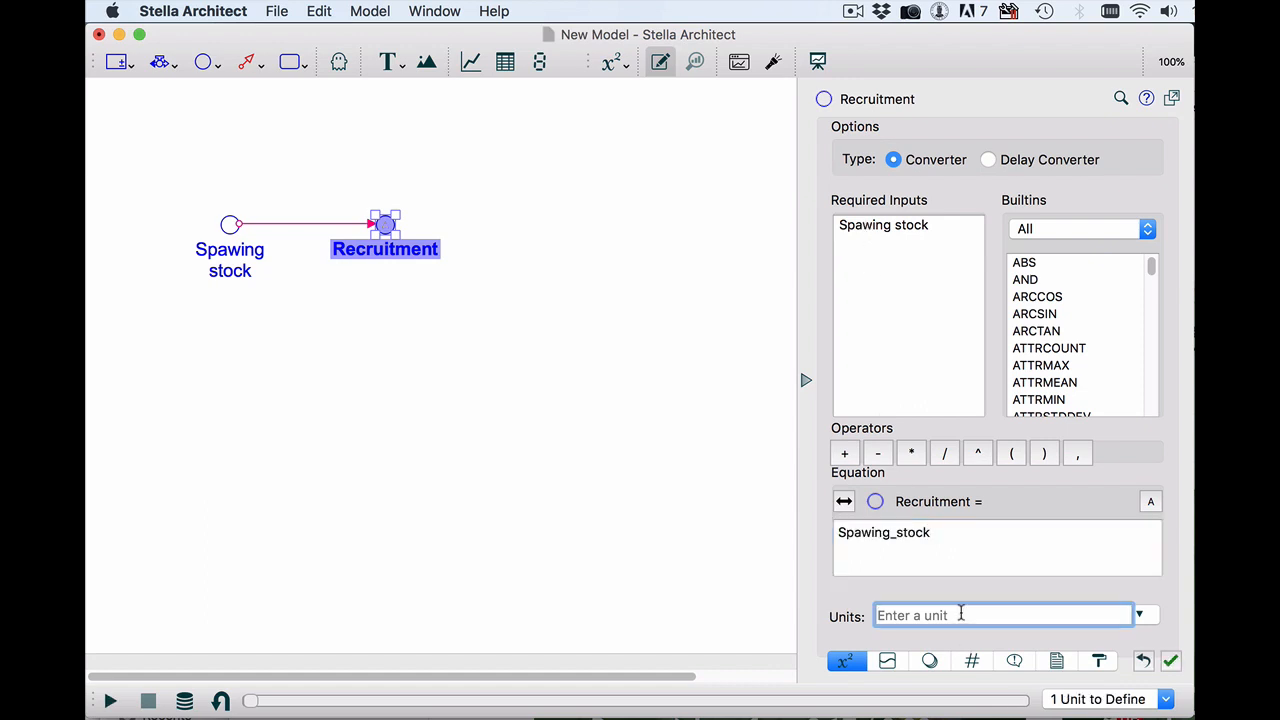
{"action": "type", "text": "Billion indi"}
{"action": "key", "text": "BackSpace"}
{"action": "key", "text": "BackSpace"}
{"action": "key", "text": "BackSpace"}
{"action": "key", "text": "BackSpace"}
{"action": "type", "text": "fish"}
- Make Recruitment a graphical function with a Recruitment axis maximum of 5 and a Spawing stock axis maximum of 10
{"action": "left_click", "coordinate": [886, 661]}
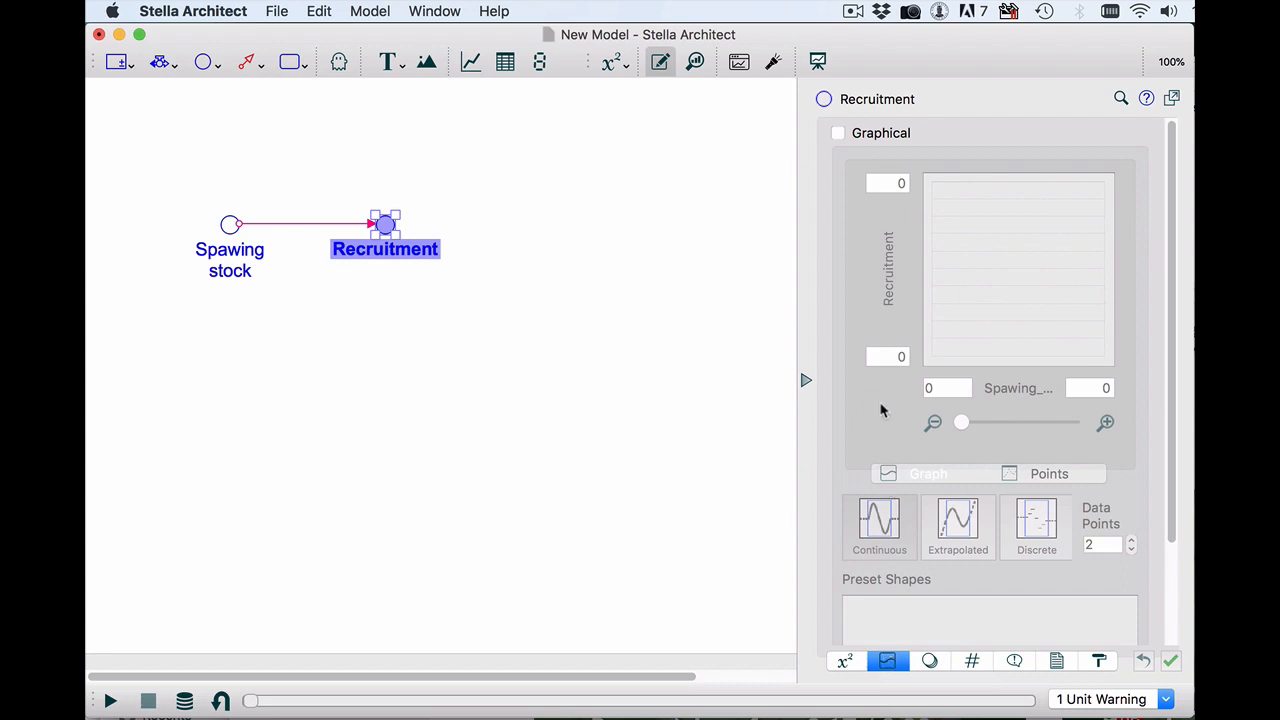
{"action": "left_click", "coordinate": [837, 133]}
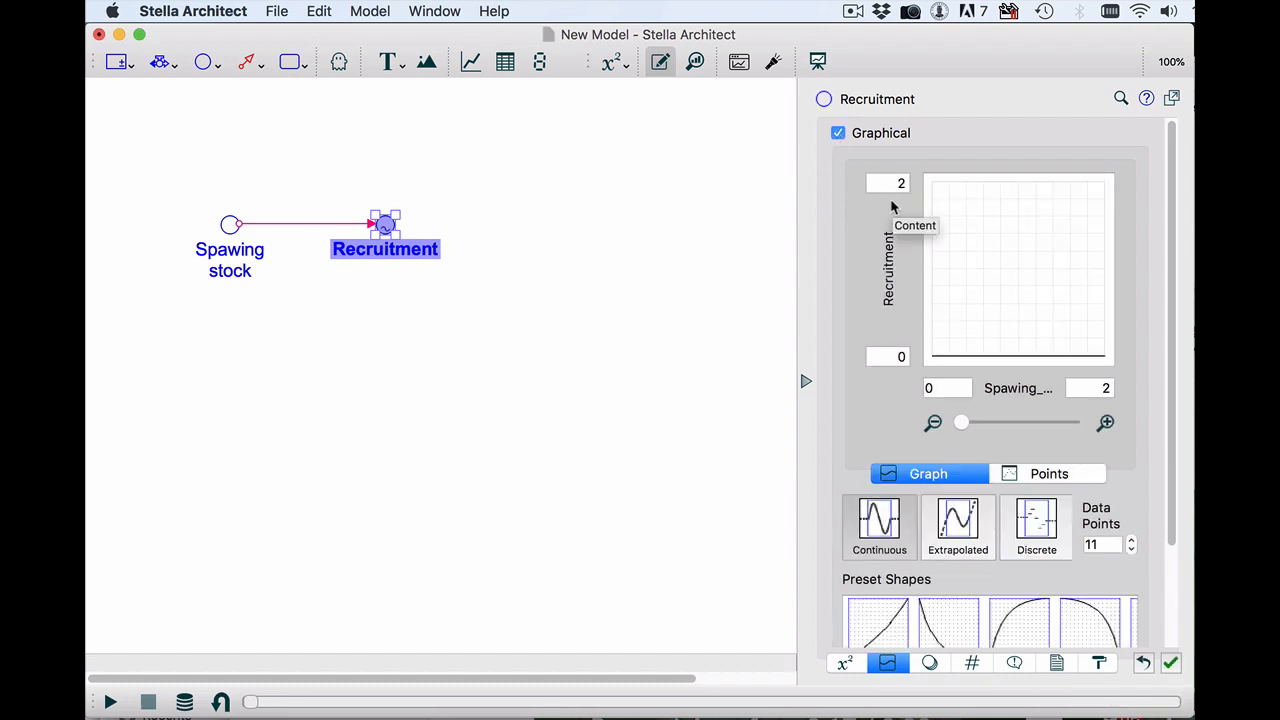
{"action": "left_click", "coordinate": [900, 184]}
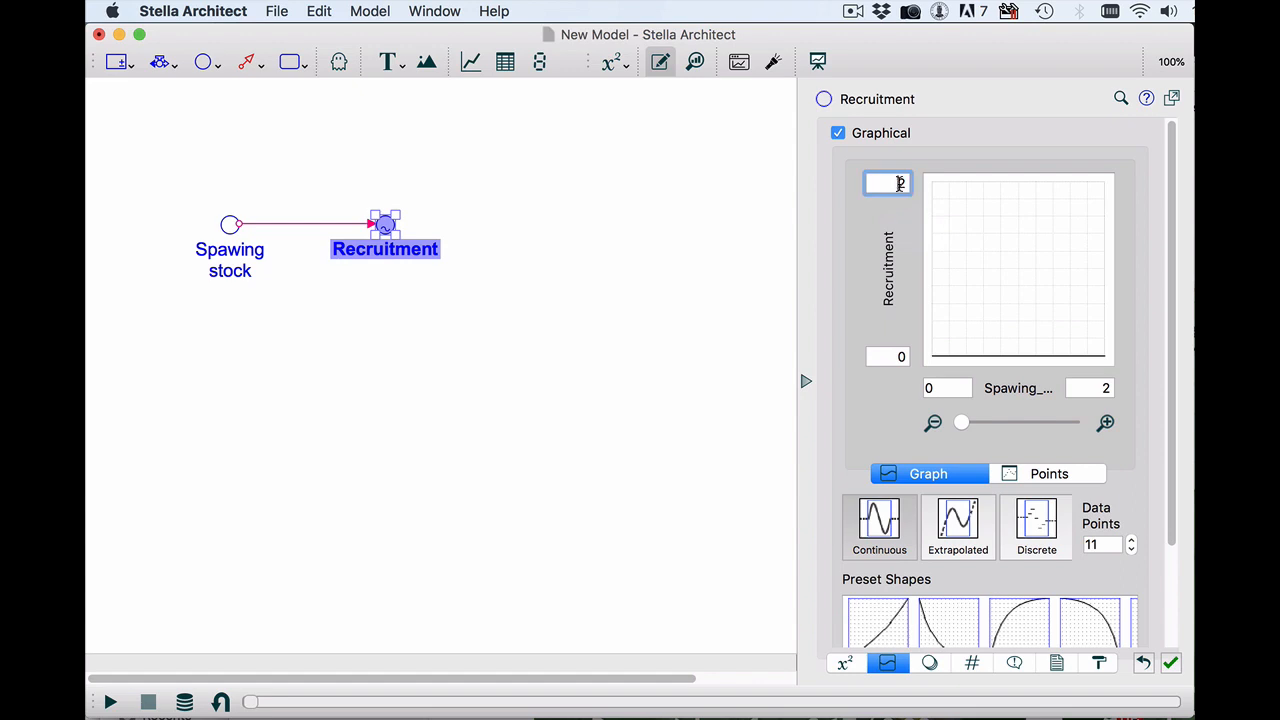
{"action": "type", "text": "5"}
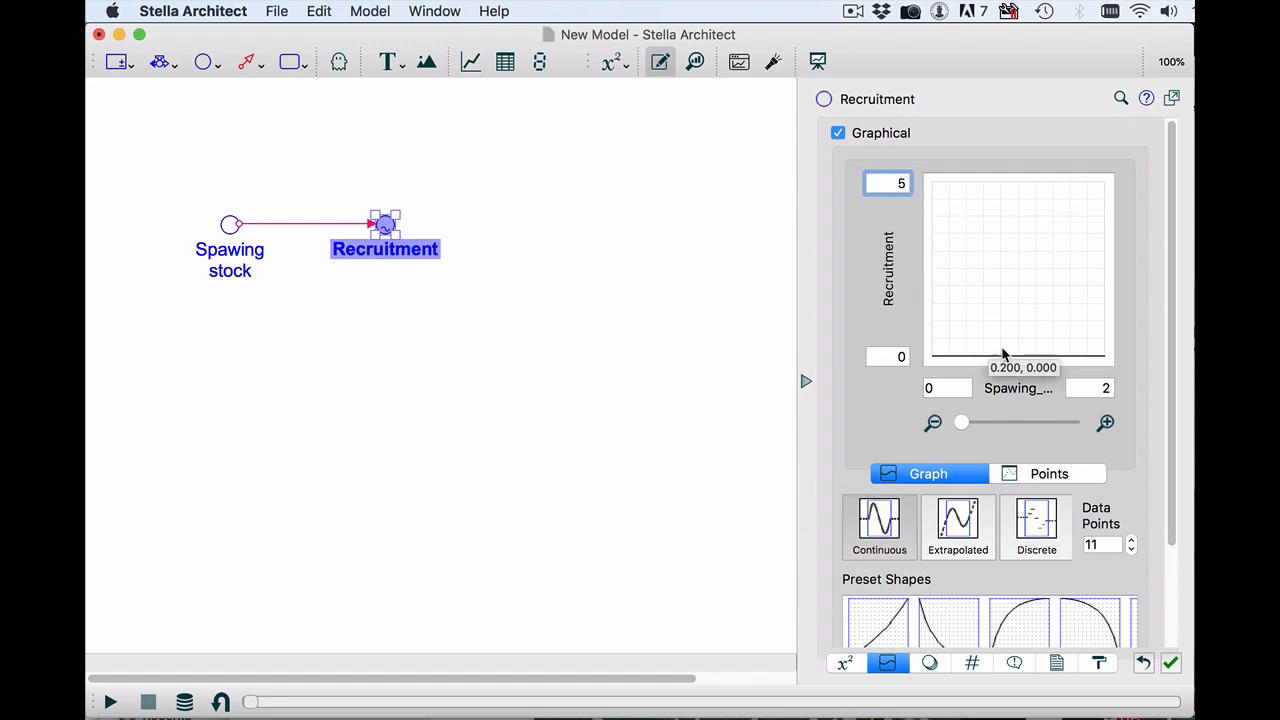
{"action": "left_click", "coordinate": [1090, 387]}
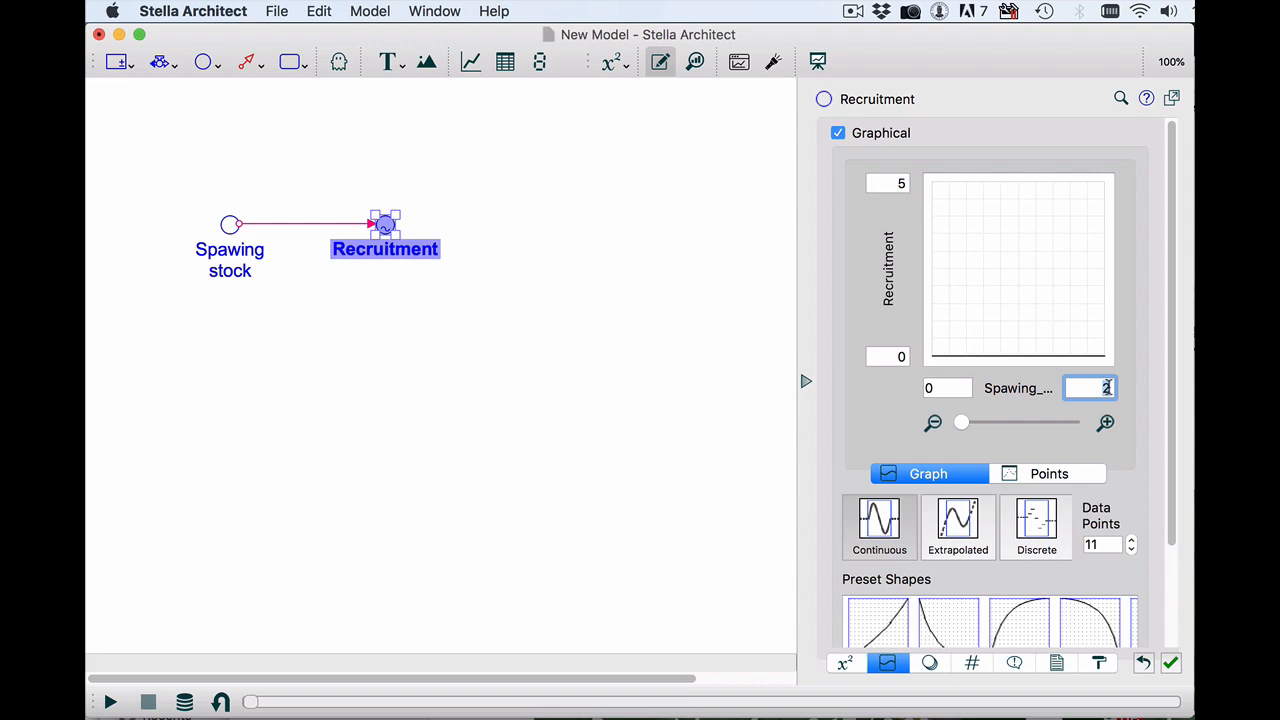
{"action": "type", "text": "10"}
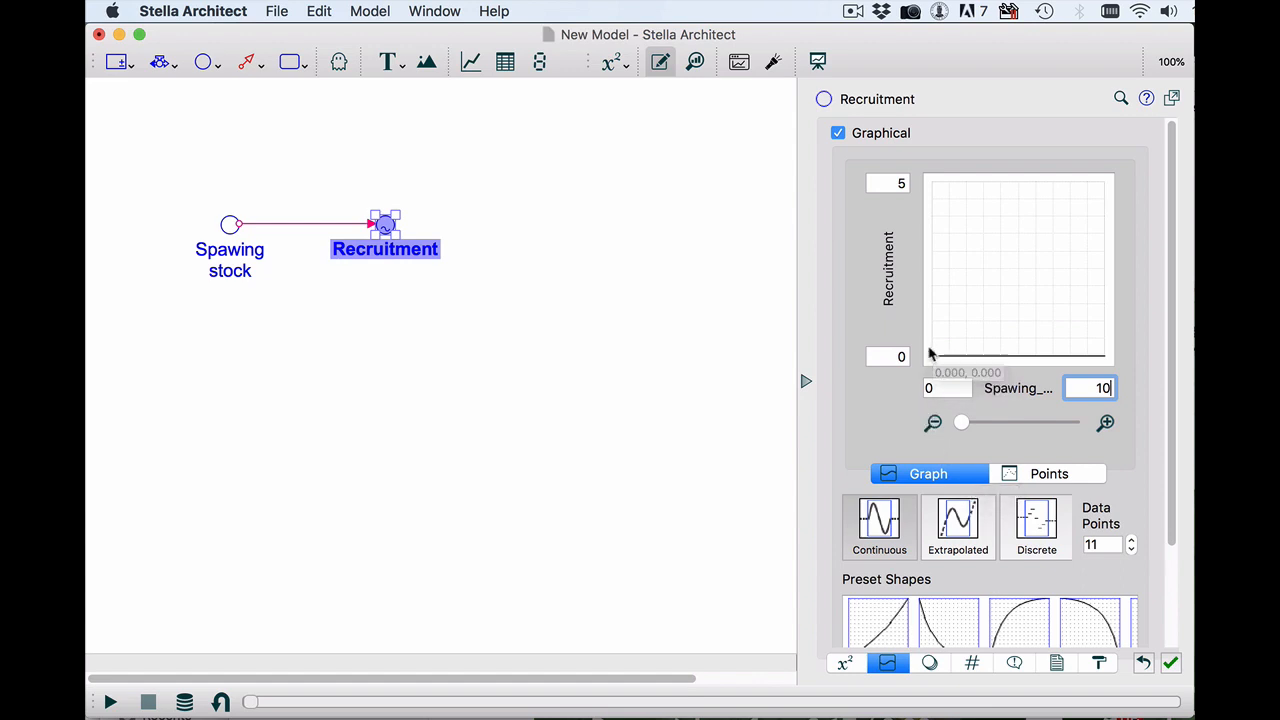
- Draw a rising curve that flattens out for Recruitment, and set its value at zero Spawing stock to exactly 0
{"action": "mouse_move", "coordinate": [929, 353]}
{"action": "left_mouse_down"}
{"action": "mouse_move", "coordinate": [979, 280]}
{"action": "mouse_move", "coordinate": [1103, 236]}
{"action": "mouse_move", "coordinate": [1034, 232]}
{"action": "mouse_move", "coordinate": [1034, 246]}
{"action": "left_mouse_up"}
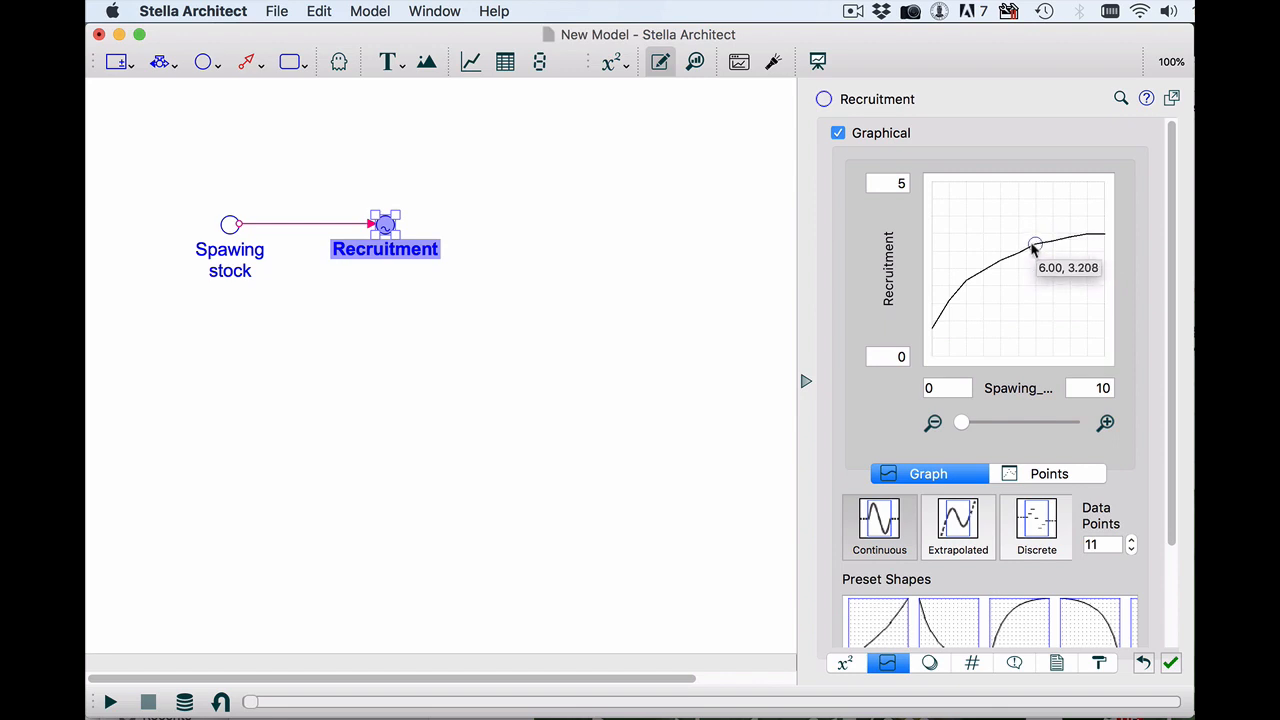
{"action": "left_click", "coordinate": [1040, 476]}
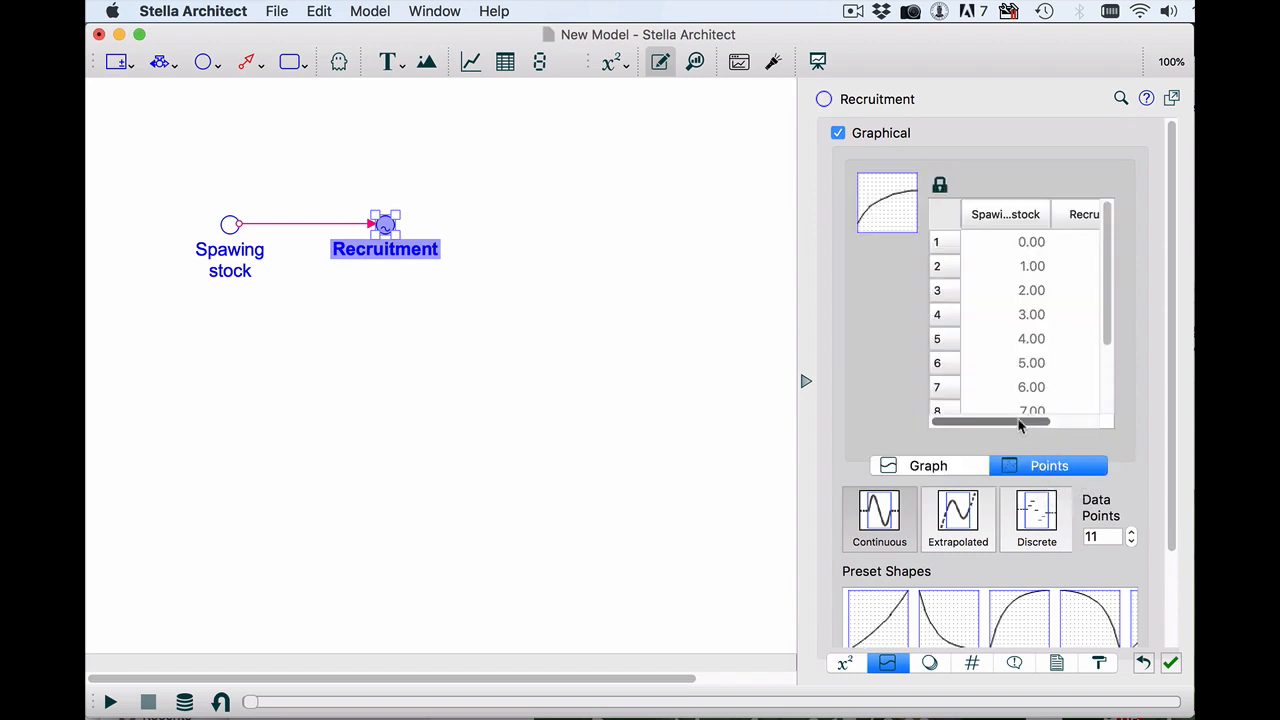
{"action": "left_click_drag", "start_coordinate": [1020, 426], "coordinate": [1092, 424]}
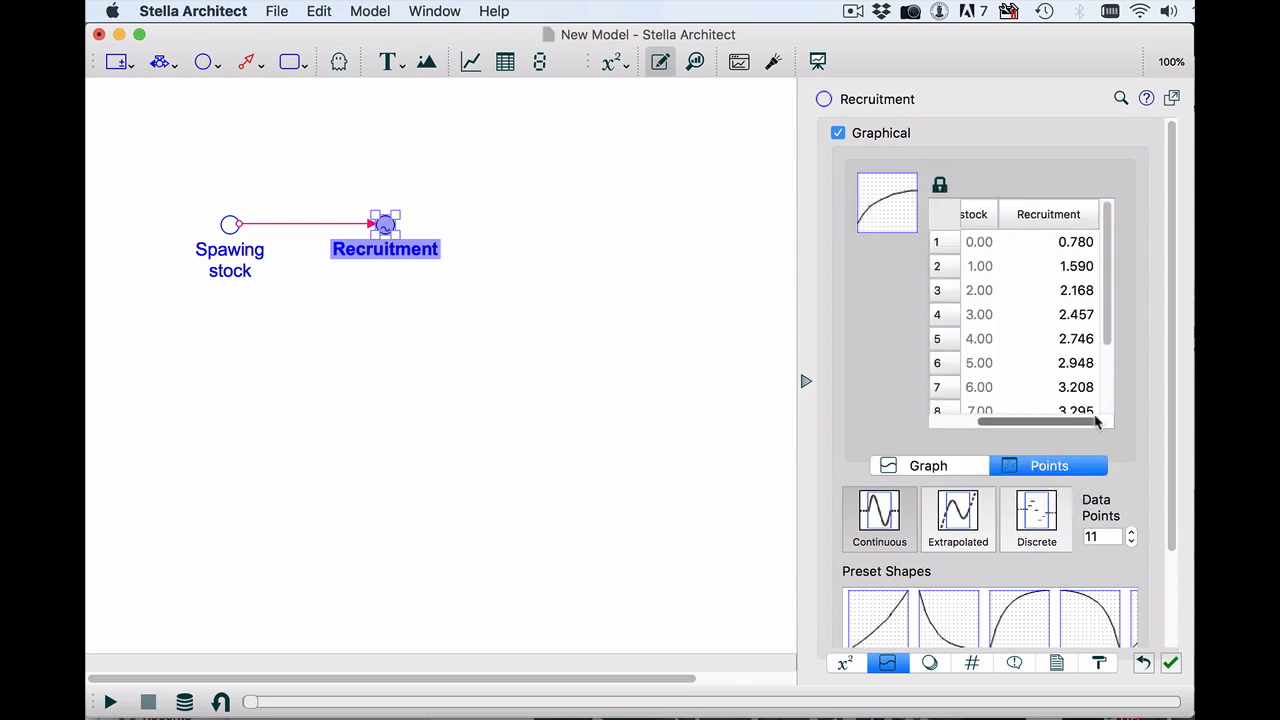
{"action": "left_click", "coordinate": [1062, 242]}
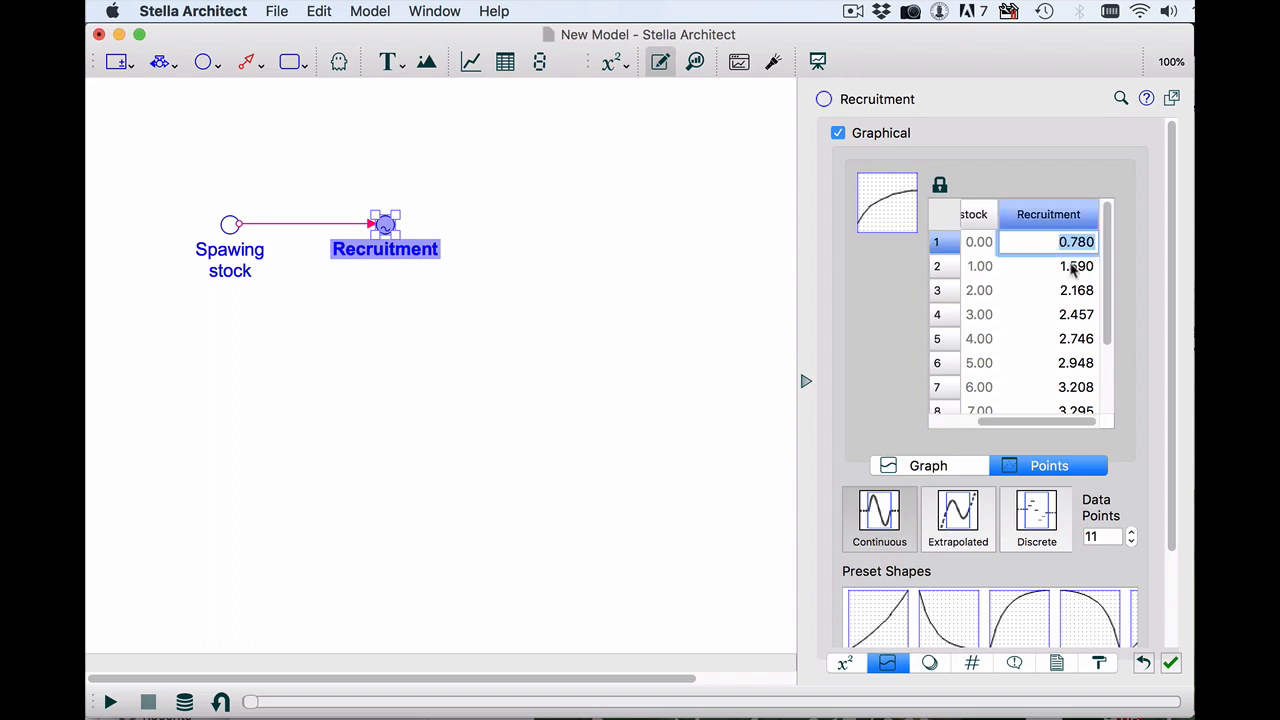
{"action": "type", "text": "0"}
{"action": "key", "text": "Return"}
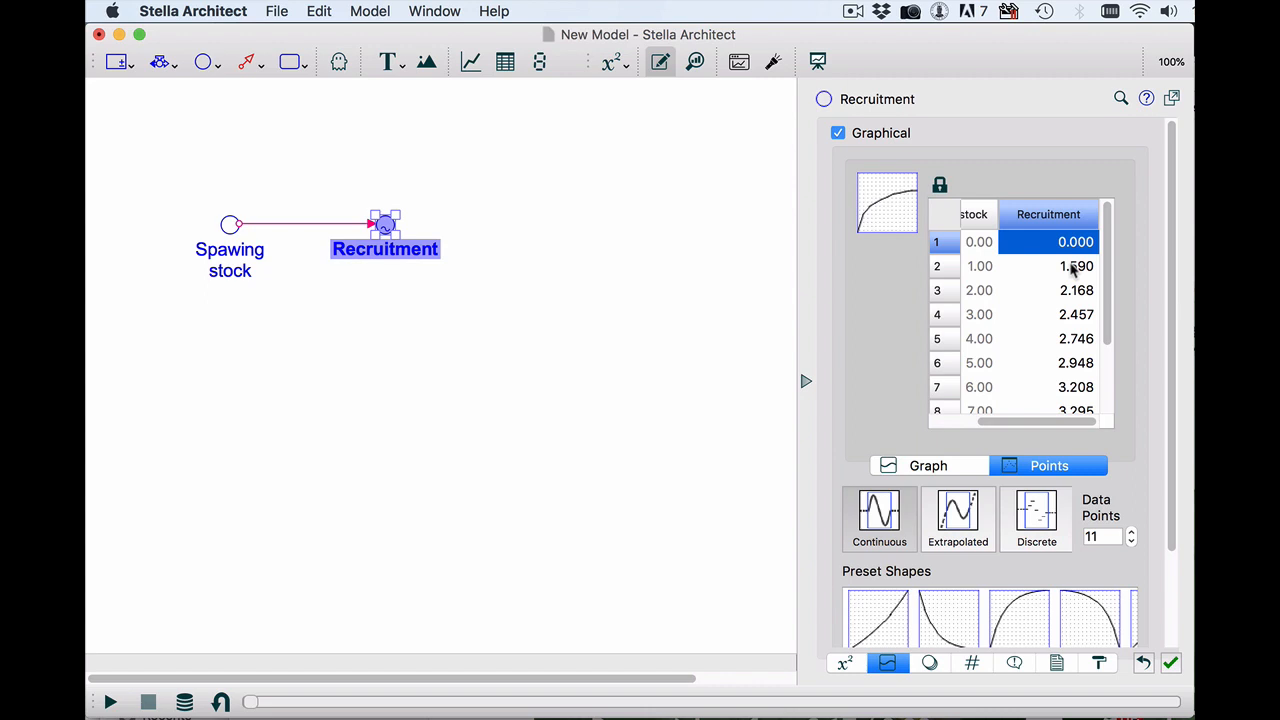
{"action": "left_click", "coordinate": [948, 466]}
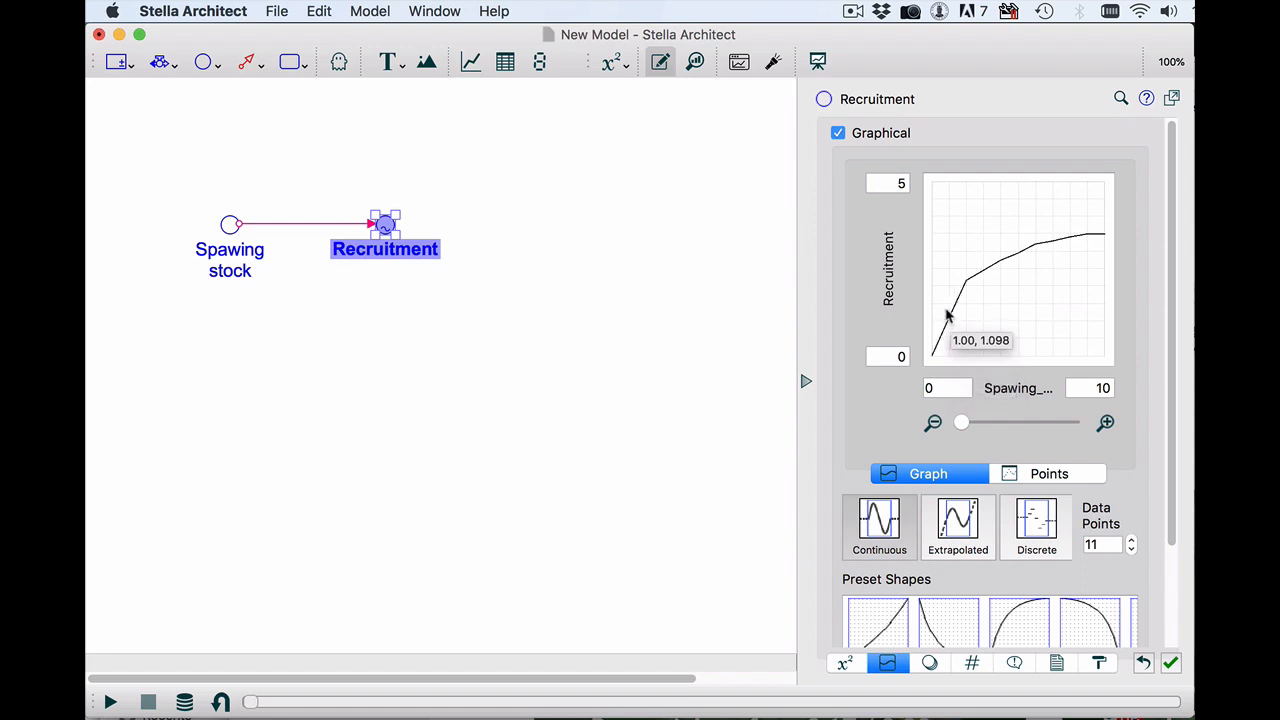
- Raise the Recruitment curve at a Spawing stock of 1, and check Recruitment's units against its equation
{"action": "left_click_drag", "start_coordinate": [947, 312], "coordinate": [947, 309]}
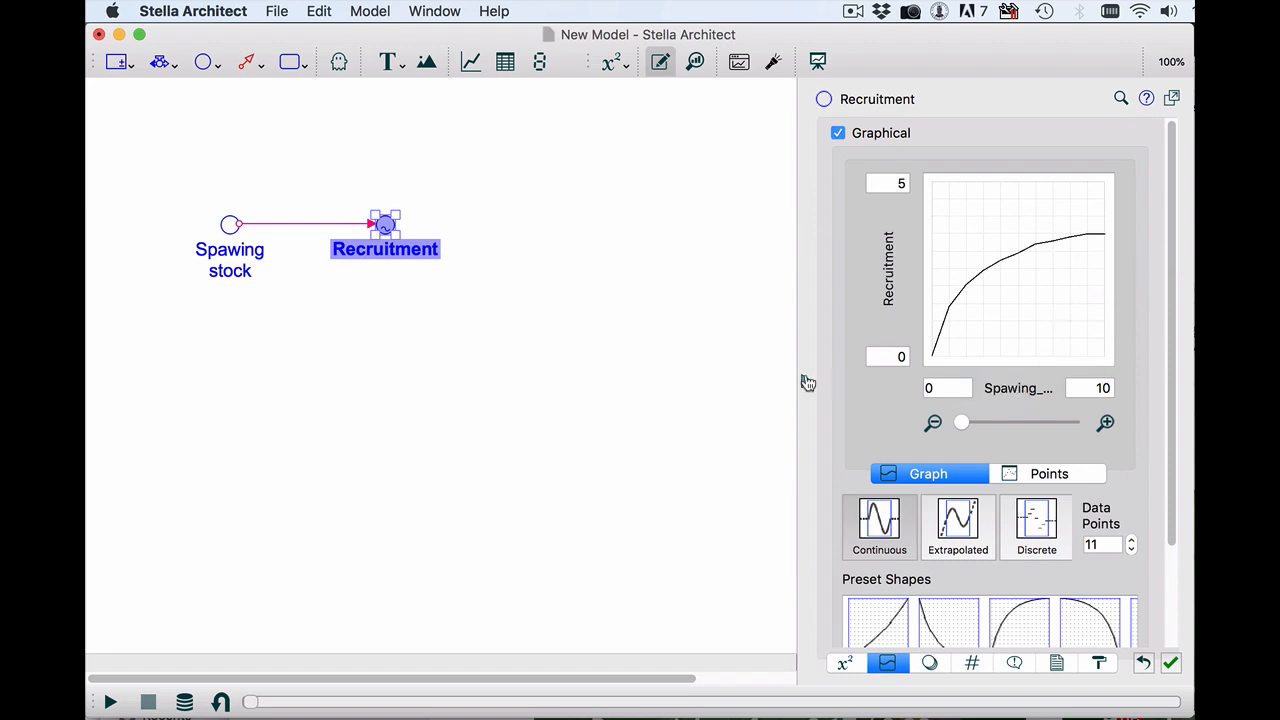
{"action": "left_click", "coordinate": [845, 665]}
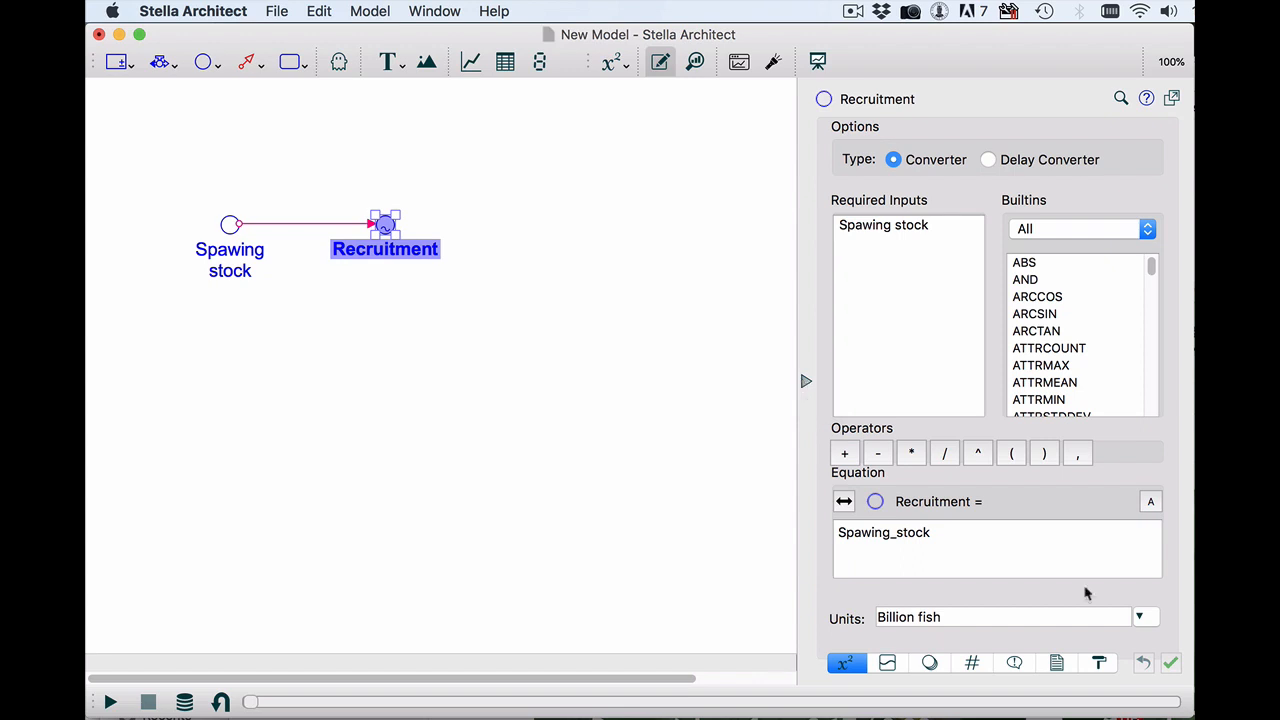
{"action": "left_click", "coordinate": [1139, 616]}
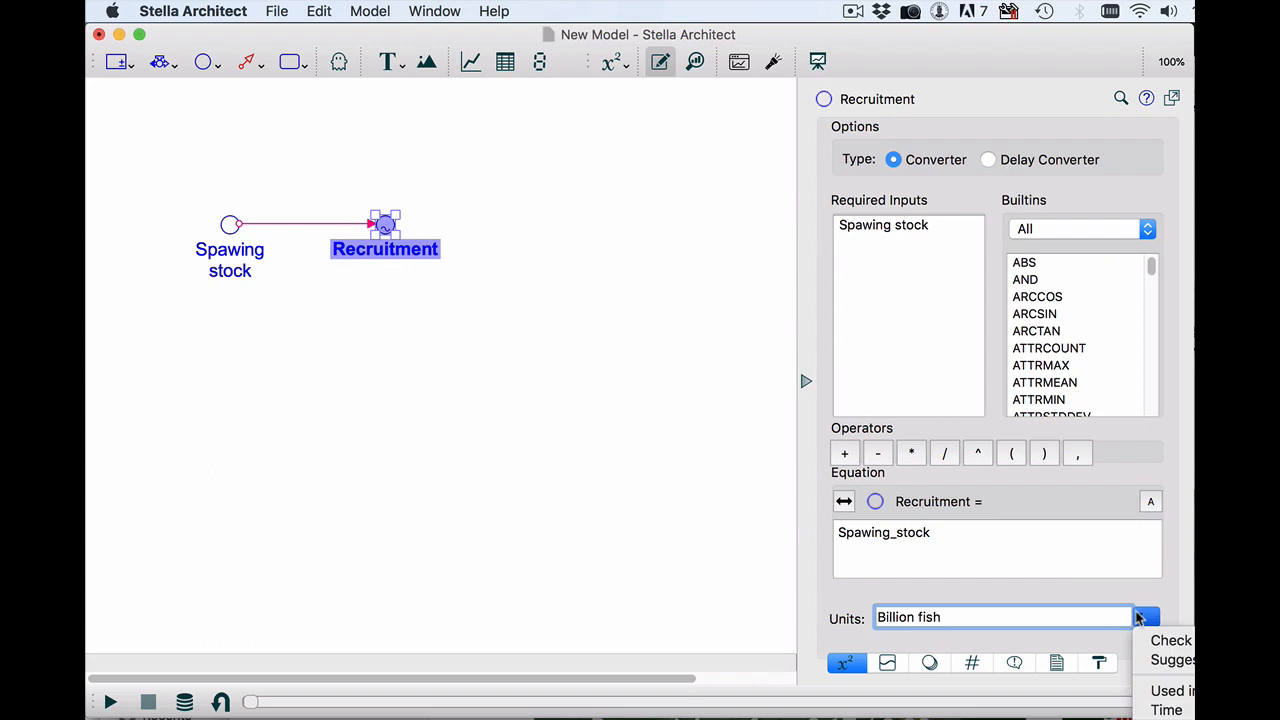
{"action": "left_click", "coordinate": [1168, 641]}
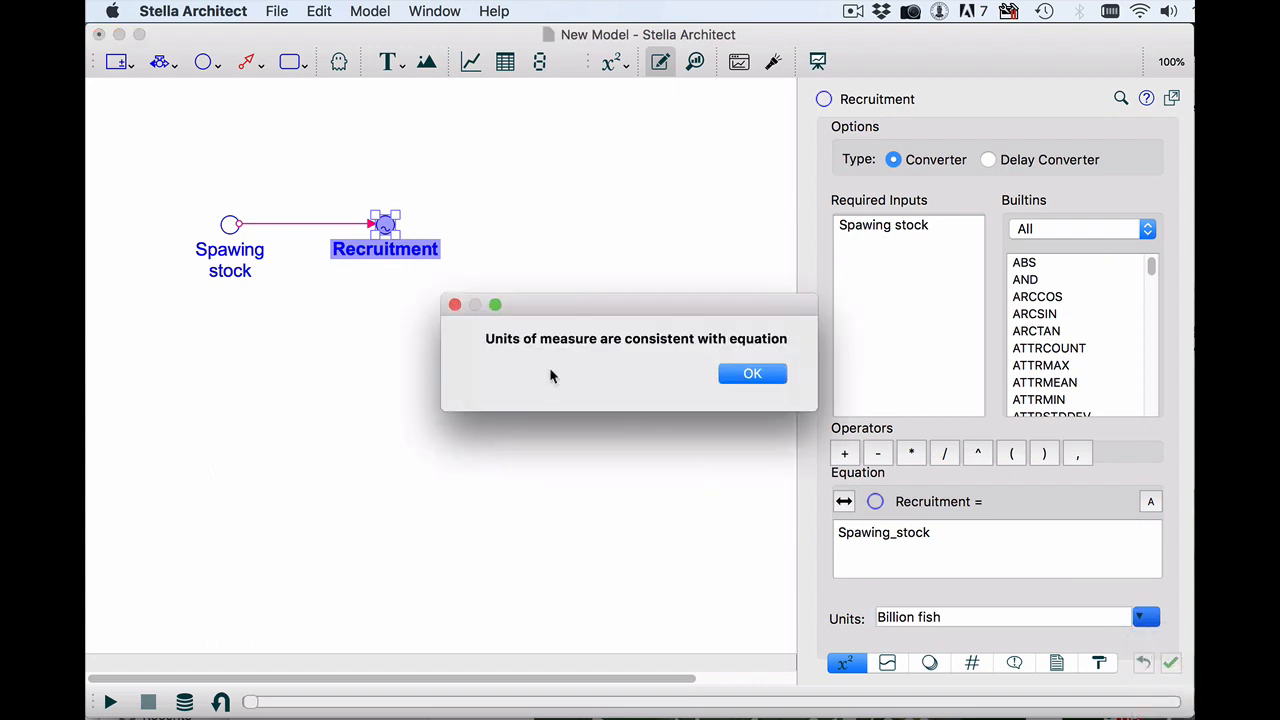
{"action": "left_click", "coordinate": [755, 374]}
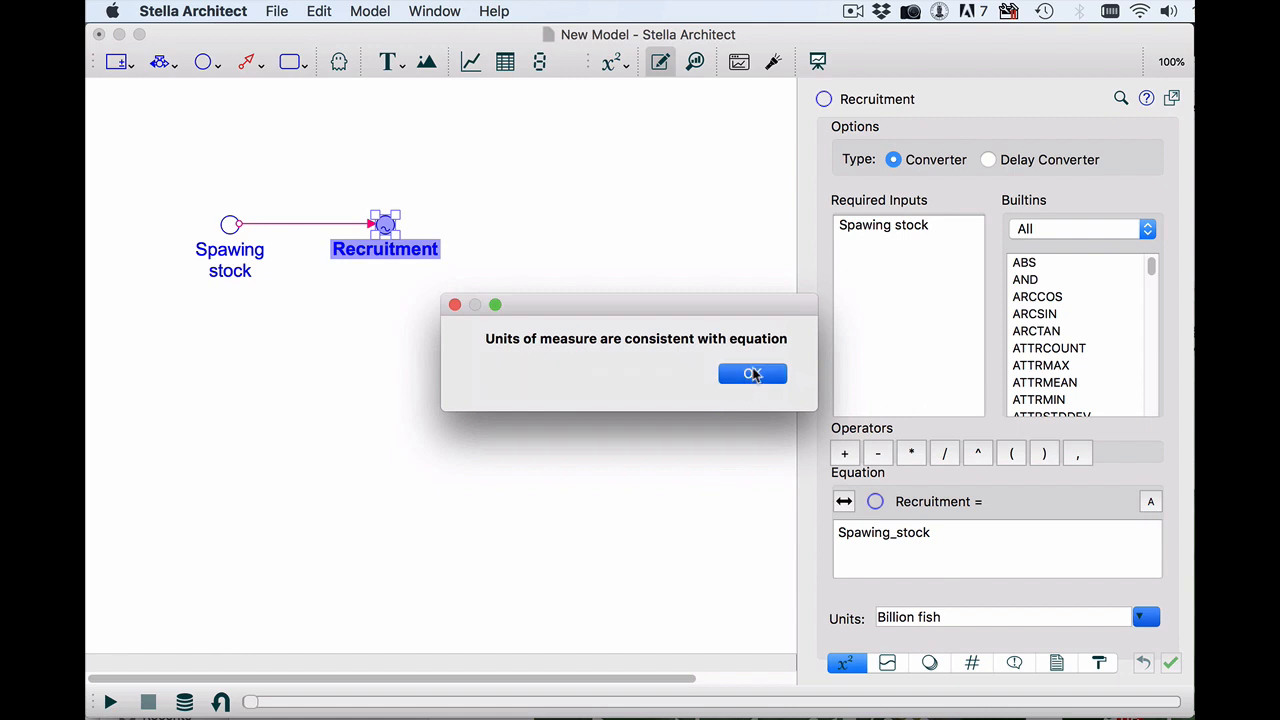
{"action": "left_click", "coordinate": [617, 361]}
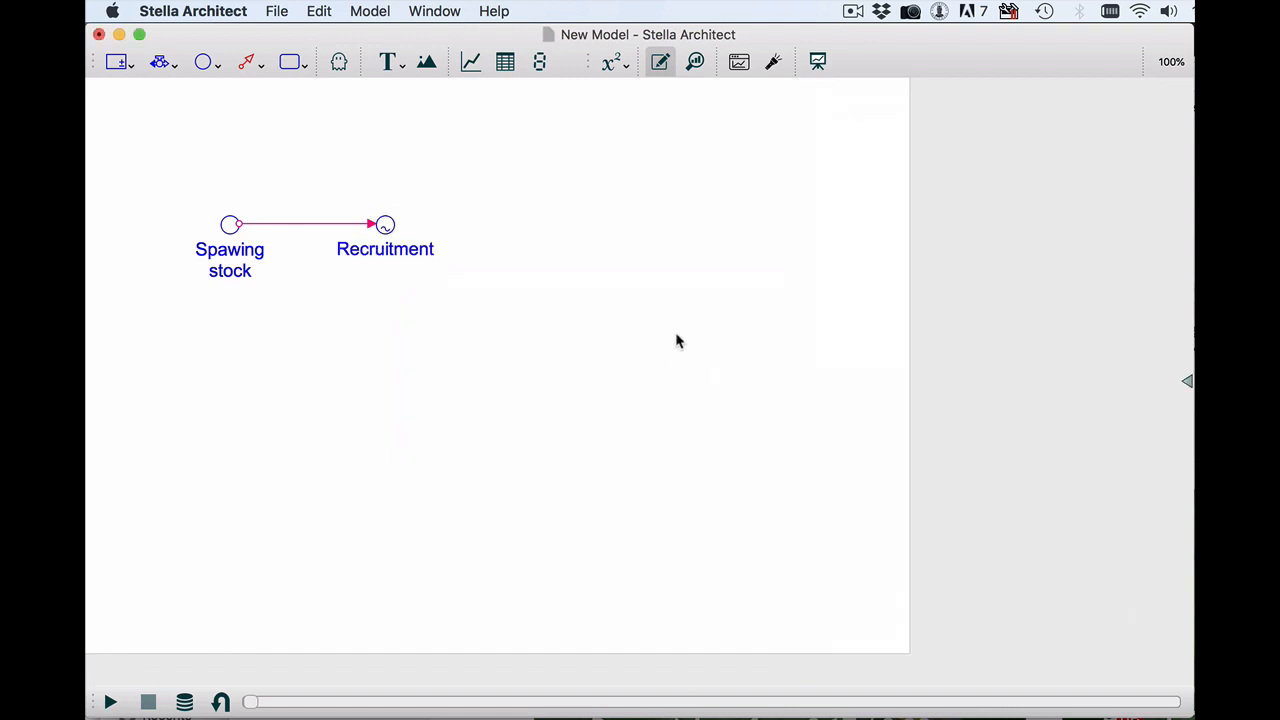
- Set the model's time units to Years, the stop time to 20 and the fractional DT to 1/10
{"action": "double_click", "coordinate": [732, 304]}
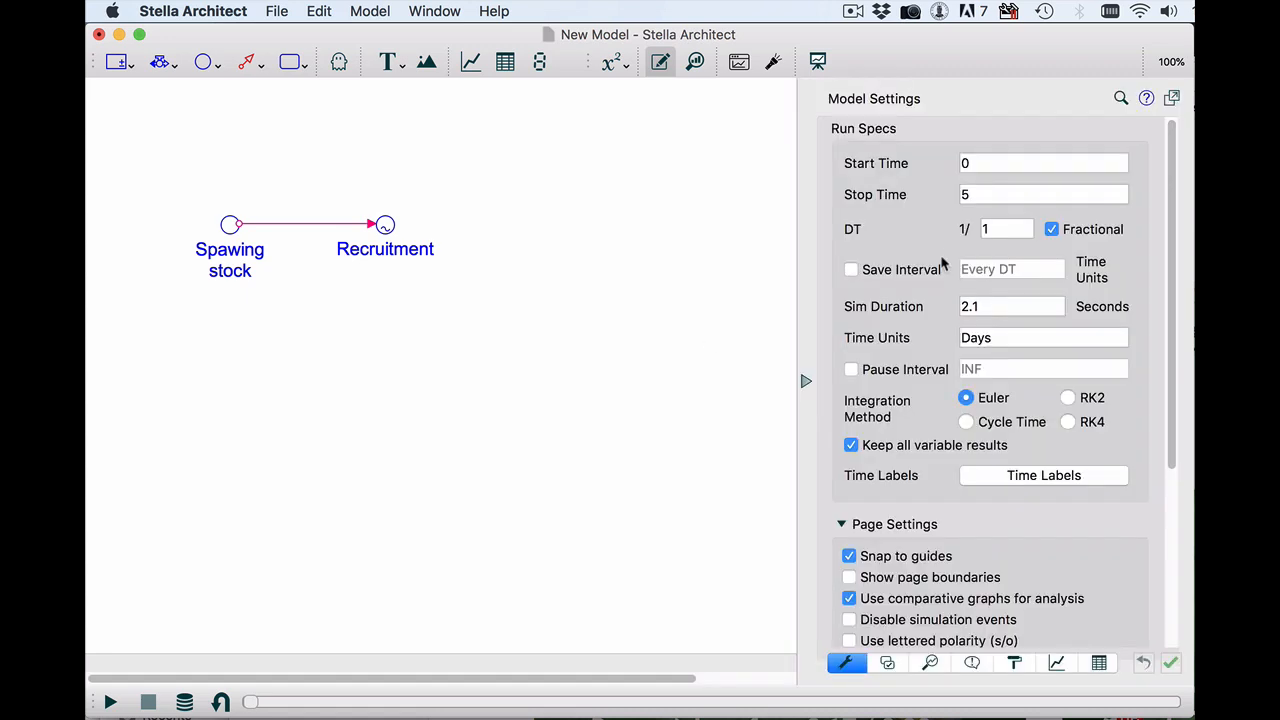
{"action": "left_click", "coordinate": [997, 338]}
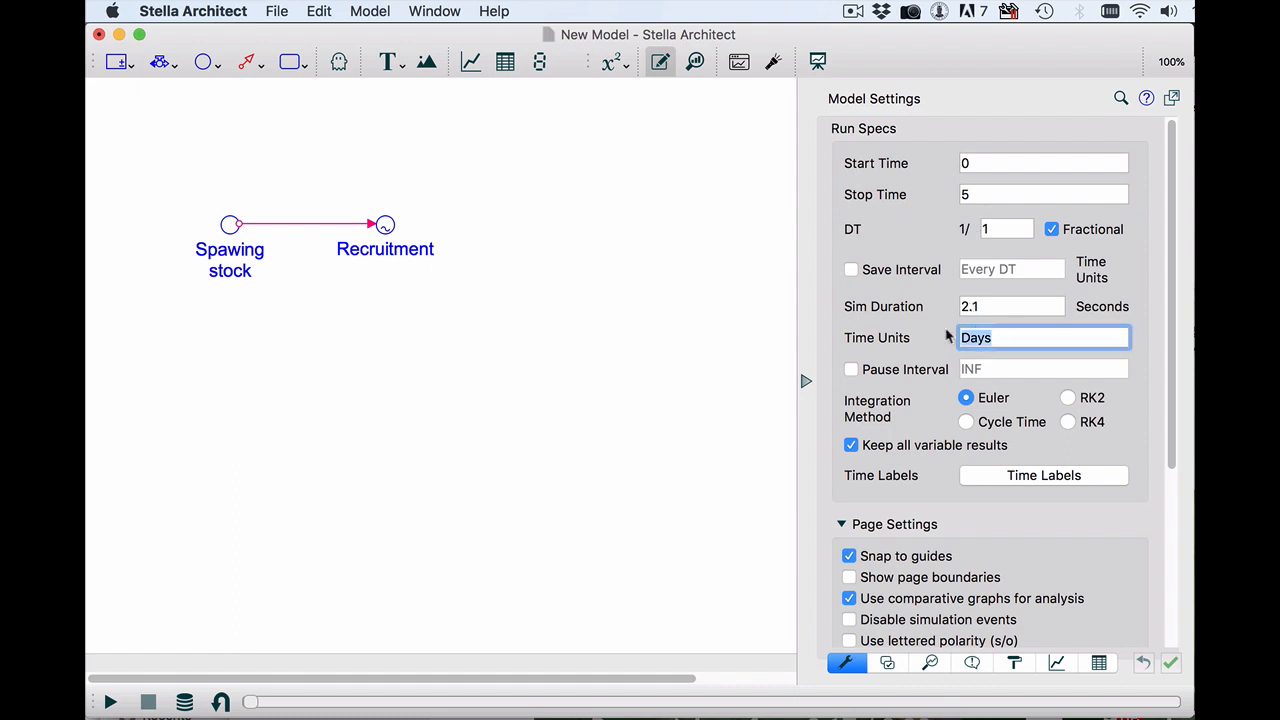
{"action": "type", "text": "Years"}
{"action": "left_click", "coordinate": [962, 194]}
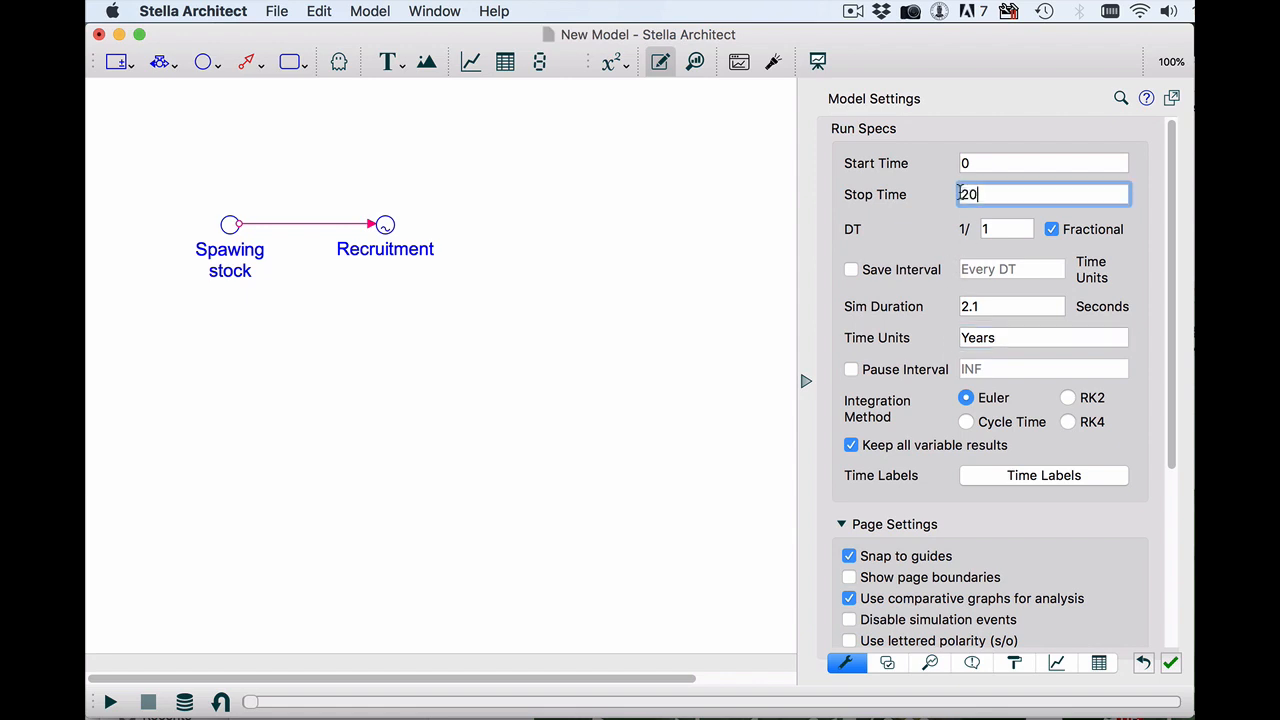
{"action": "type", "text": "20"}
{"action": "left_click", "coordinate": [998, 229]}
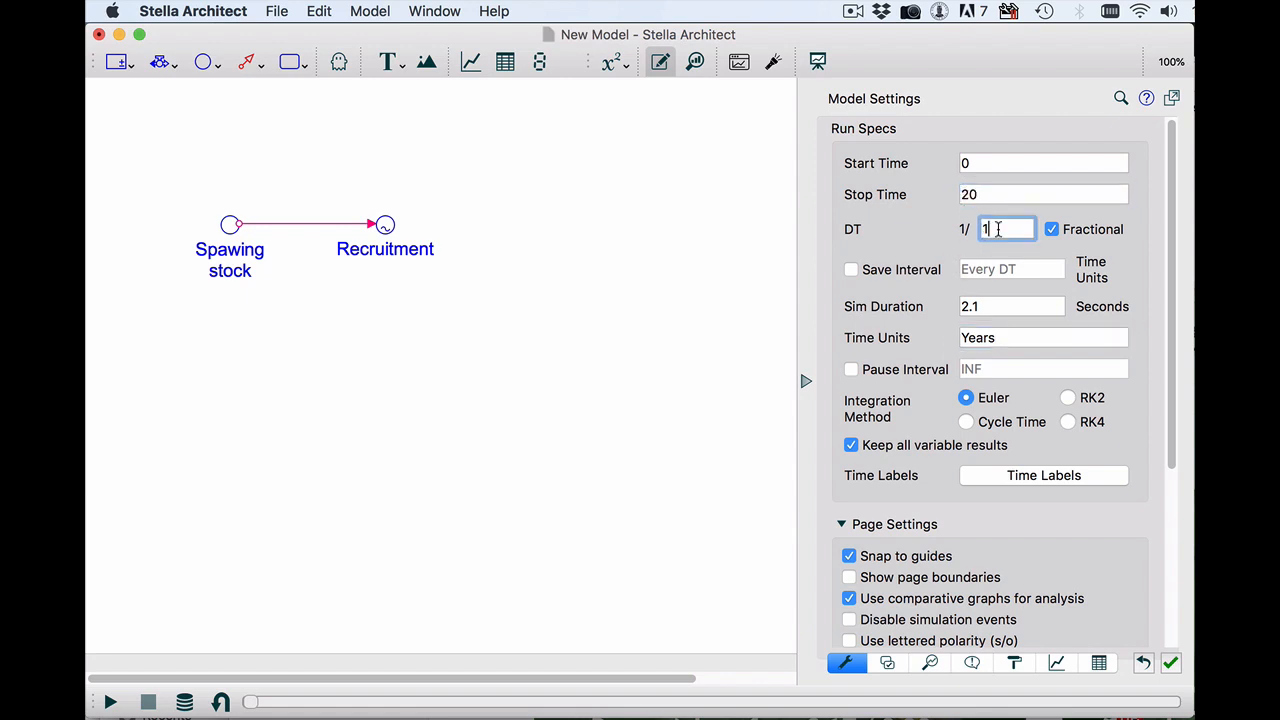
{"action": "type", "text": "10"}
{"action": "left_click", "coordinate": [804, 385]}
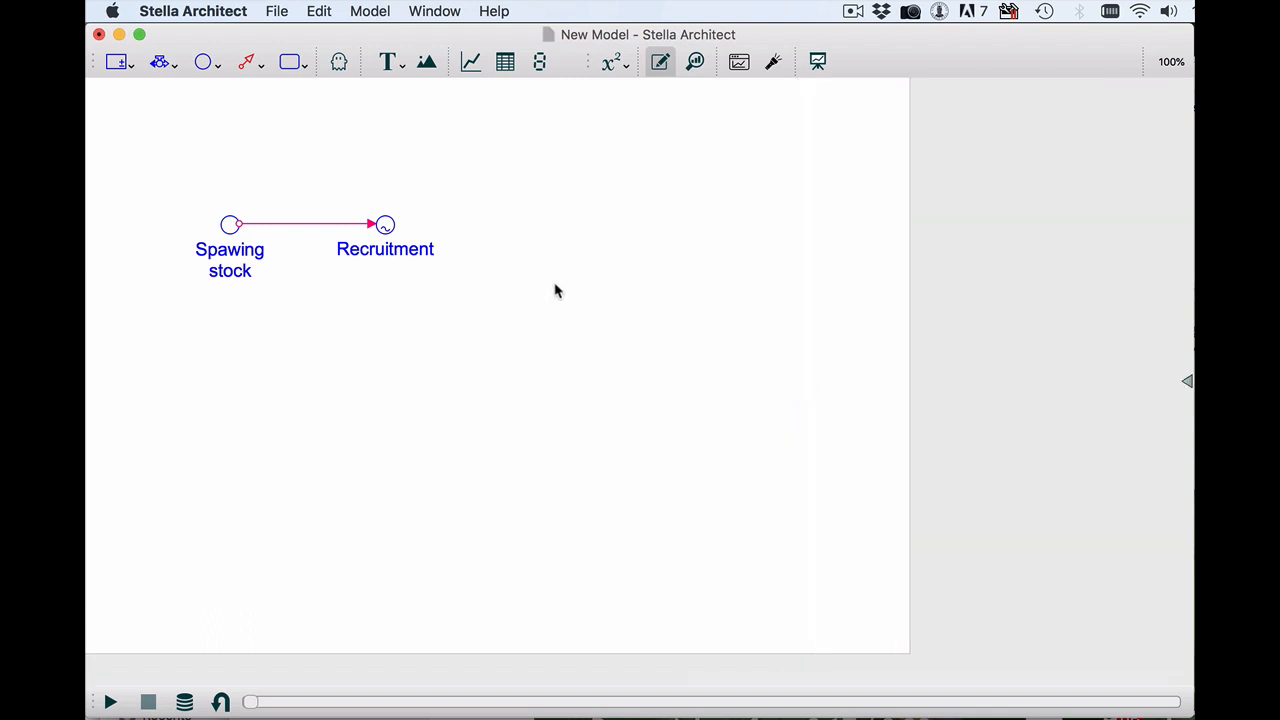
- Place a graph beside the Recruitment converter and add Spawing stock to it as a series
{"action": "left_click", "coordinate": [471, 64]}
{"action": "left_click", "coordinate": [580, 188]}
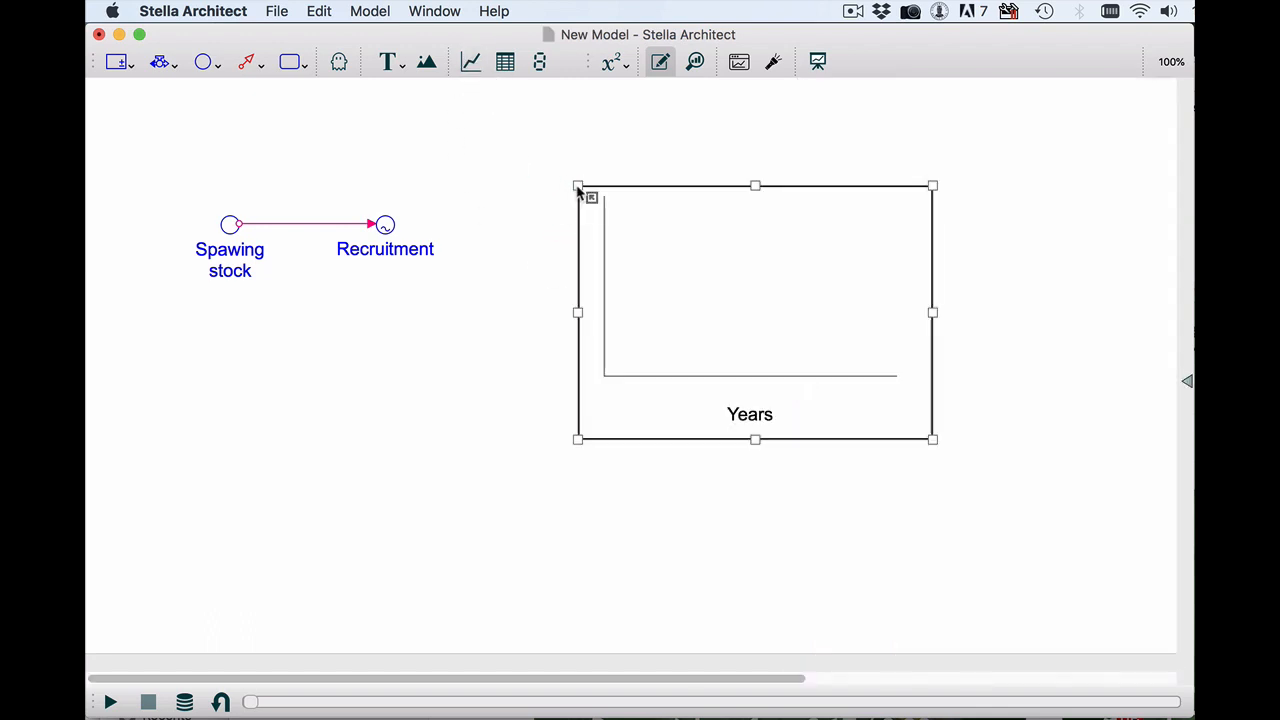
{"action": "left_click_drag", "start_coordinate": [600, 192], "coordinate": [558, 145]}
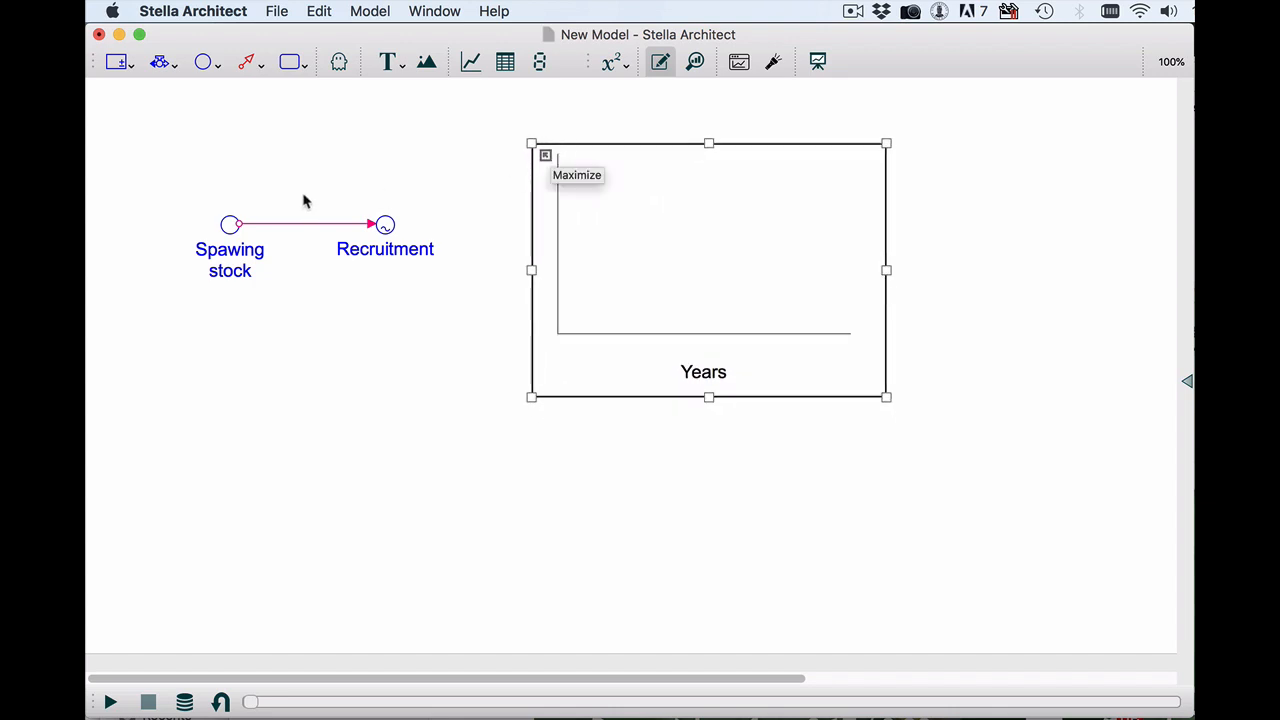
{"action": "left_click_drag", "start_coordinate": [232, 227], "coordinate": [604, 218]}
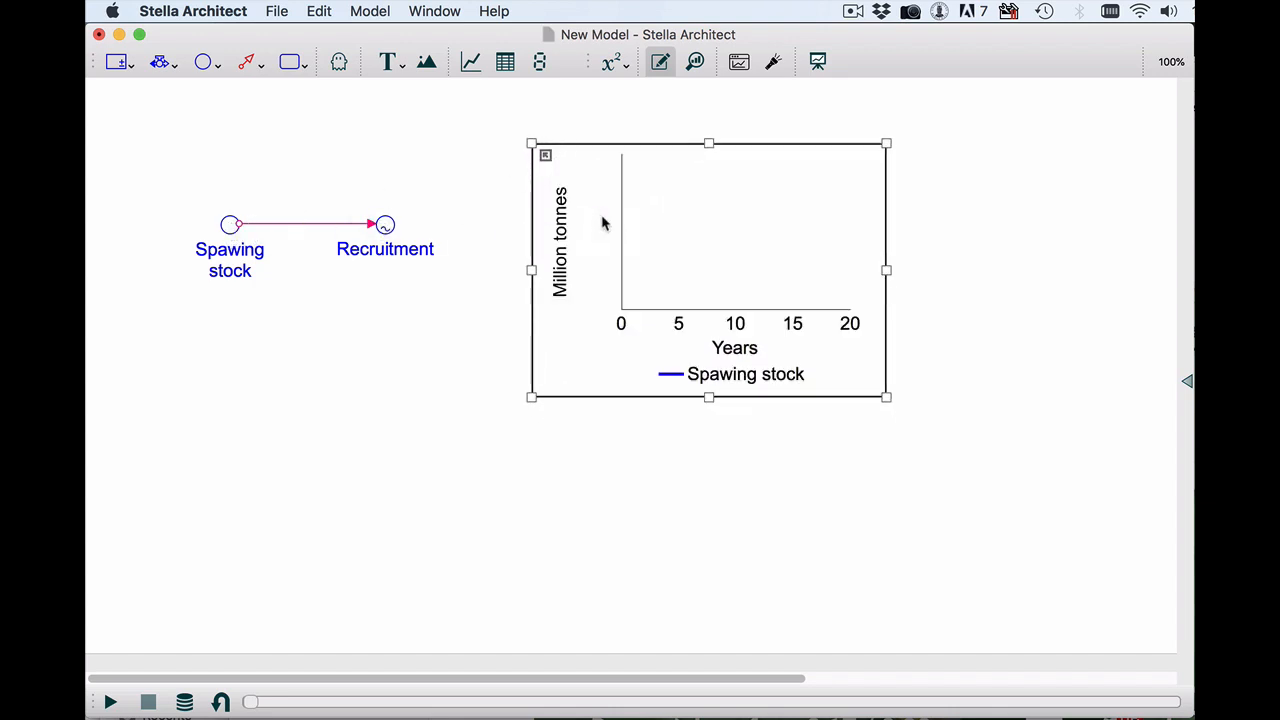
- Add Recruitment as a second series to the Spawing stock graph
{"action": "double_click", "coordinate": [699, 234]}
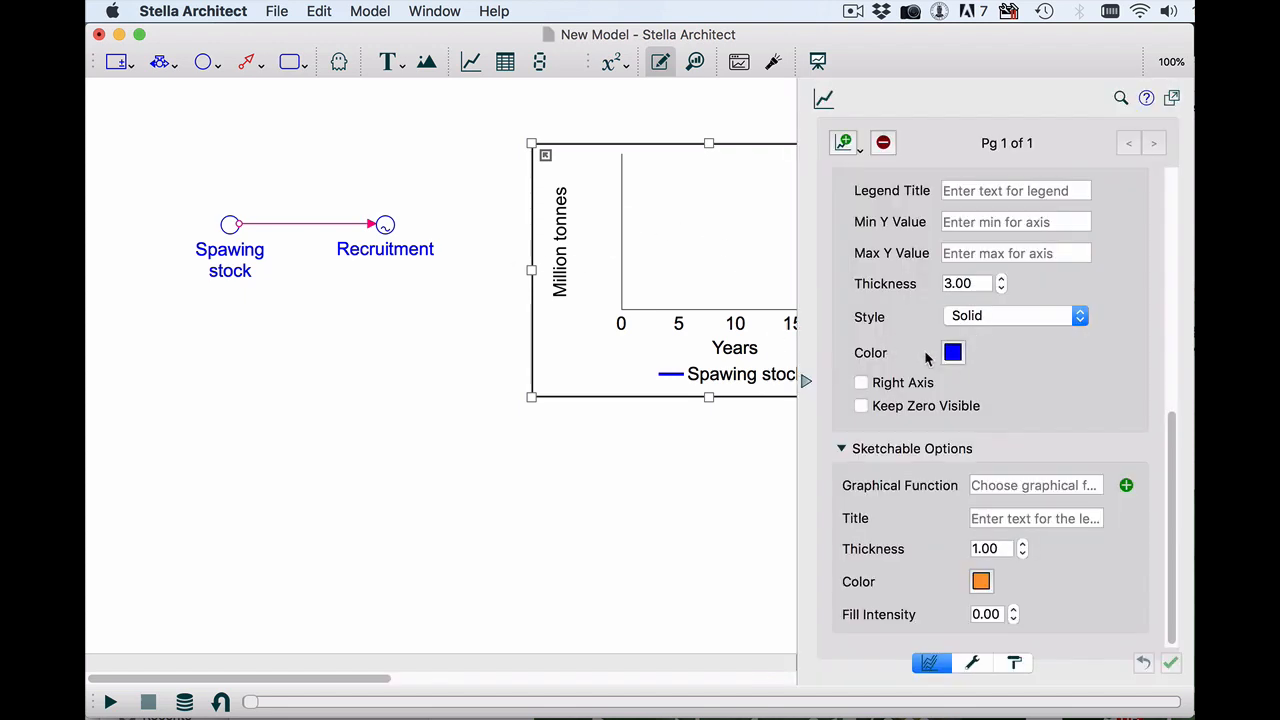
{"action": "scroll", "coordinate": [1013, 333], "scroll_direction": "up", "scroll_amount": 3}
{"action": "scroll", "coordinate": [1014, 338], "scroll_direction": "up", "scroll_amount": 6}
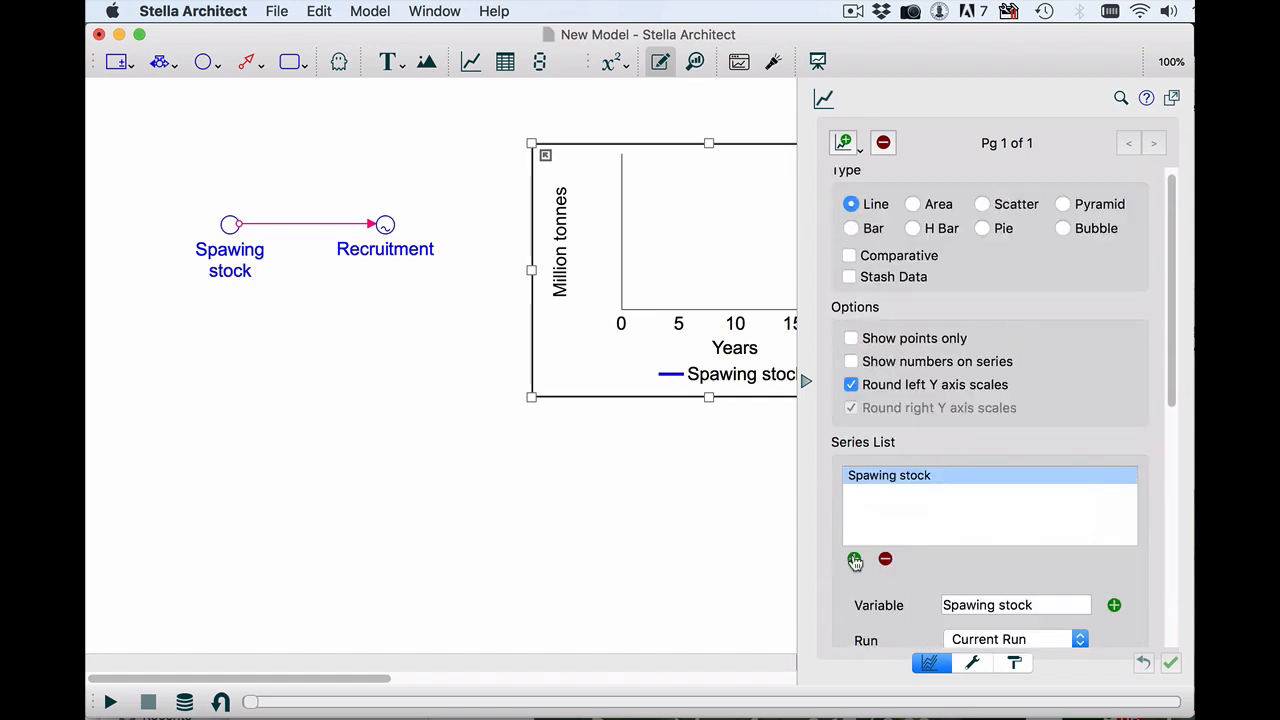
{"action": "left_click", "coordinate": [854, 560]}
{"action": "left_click", "coordinate": [718, 416]}
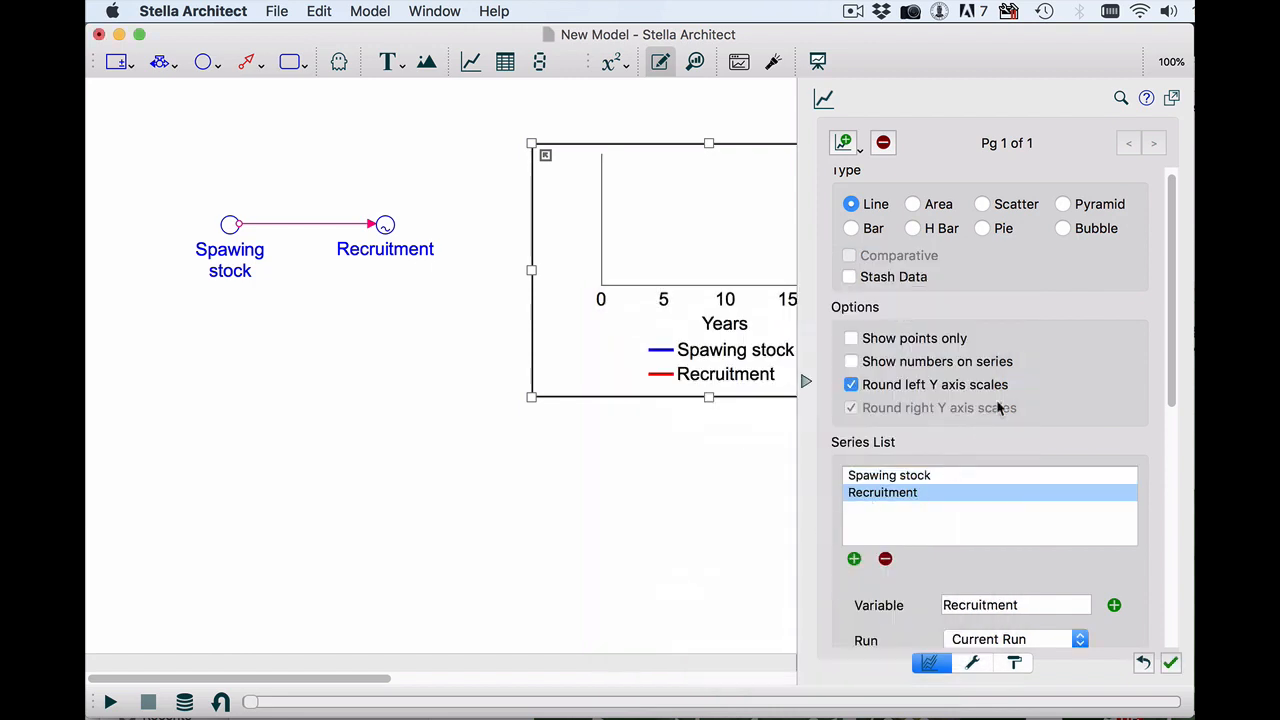
- Set the minimum Y value to 0 for both the Recruitment and Spawing stock series of the graph
{"action": "scroll", "coordinate": [1053, 344], "scroll_direction": "down", "scroll_amount": 4}
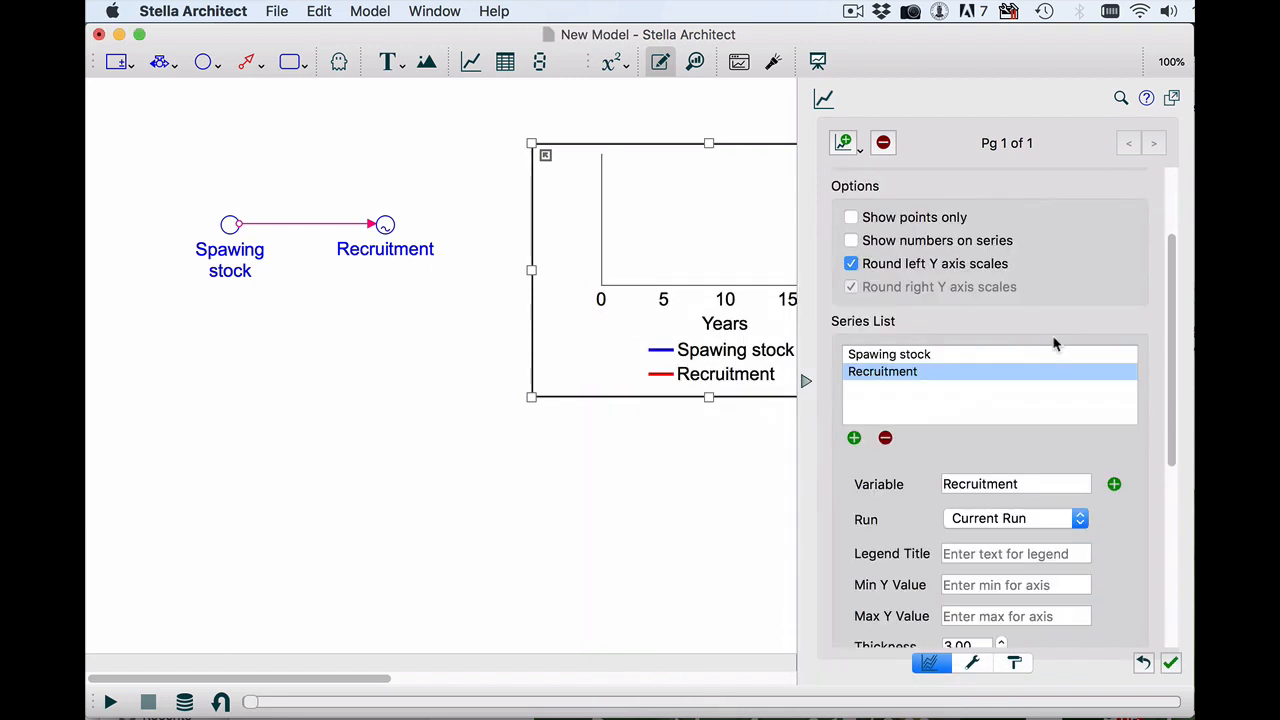
{"action": "scroll", "coordinate": [1053, 344], "scroll_direction": "down", "scroll_amount": 1}
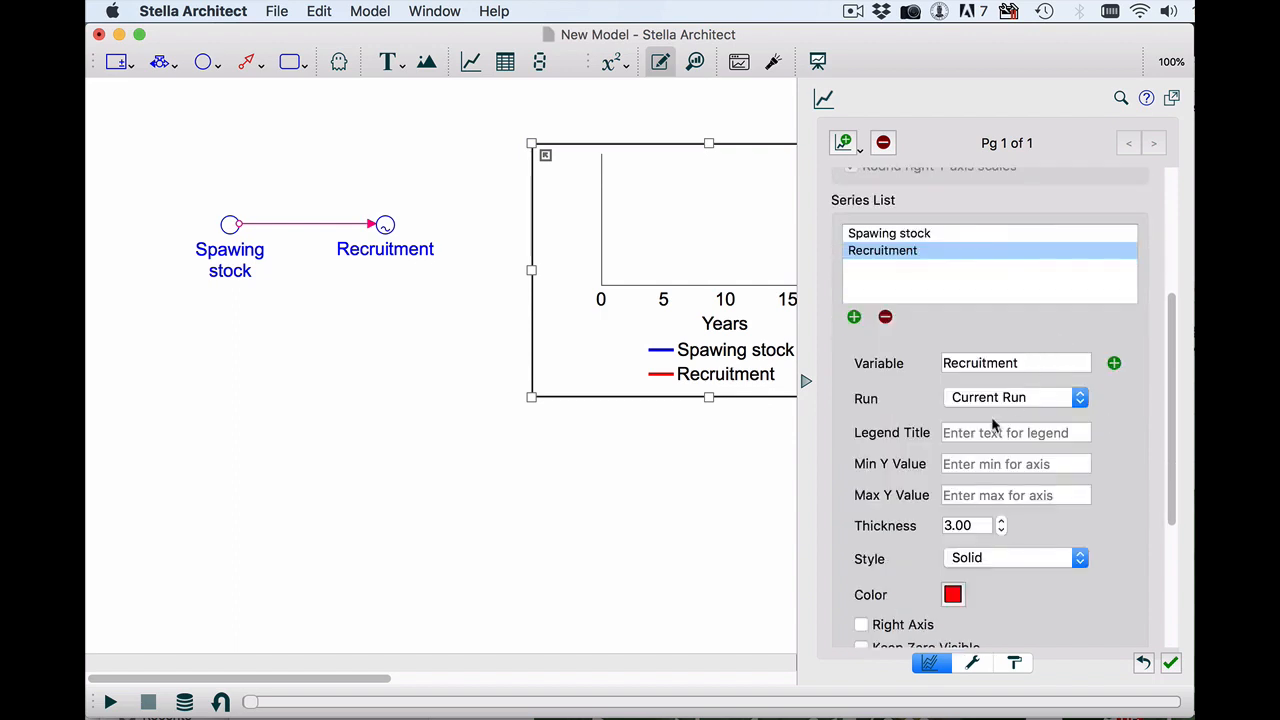
{"action": "left_click", "coordinate": [968, 466]}
{"action": "type", "text": "0"}
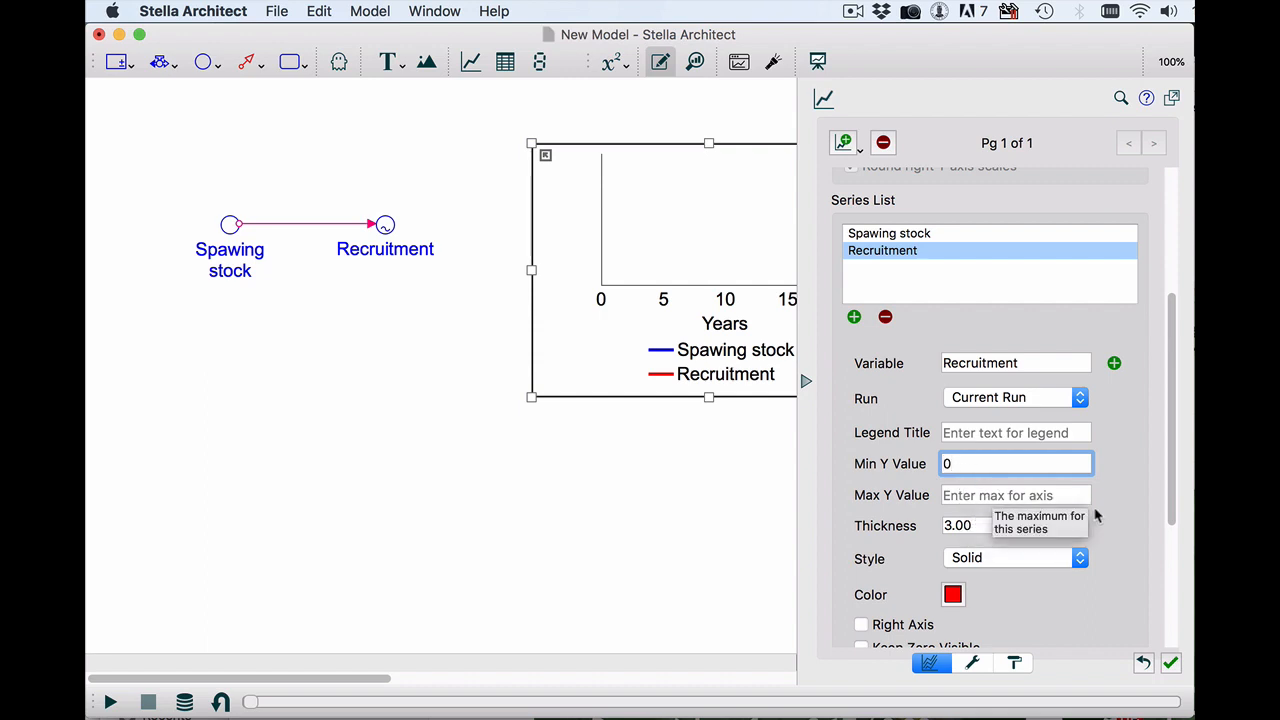
{"action": "left_click", "coordinate": [910, 234]}
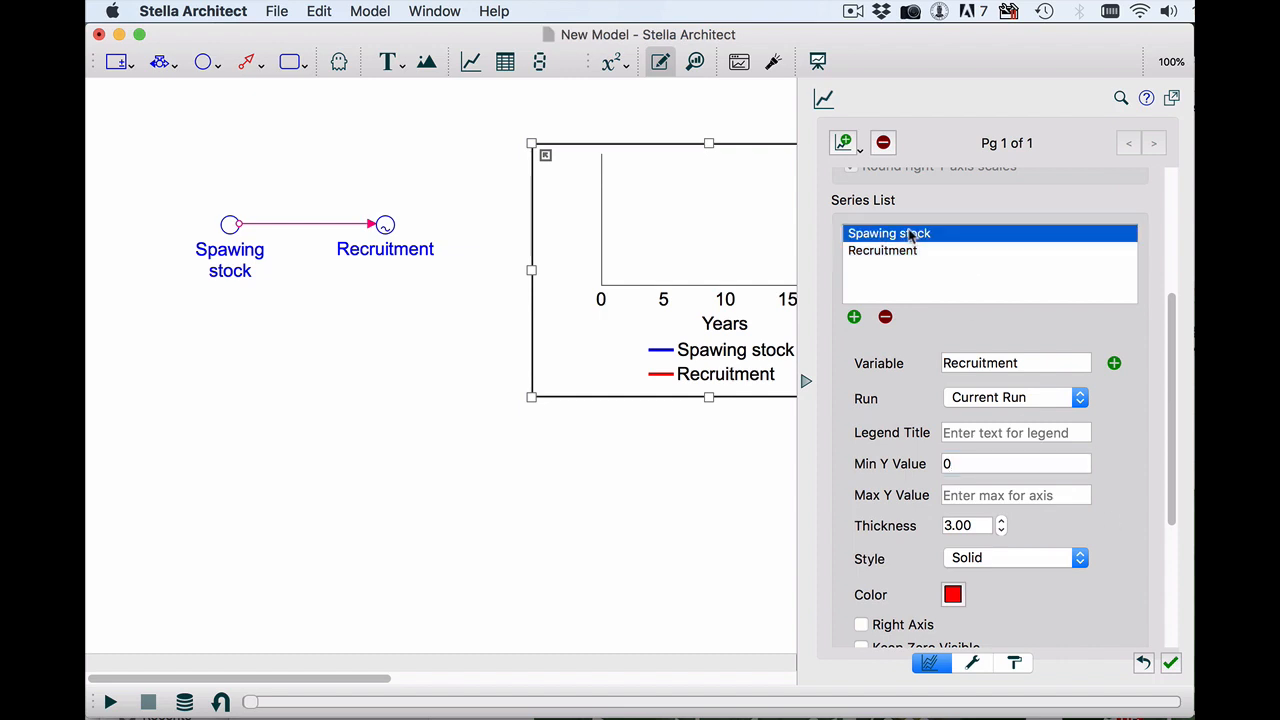
{"action": "left_click", "coordinate": [991, 464]}
{"action": "type", "text": "0"}
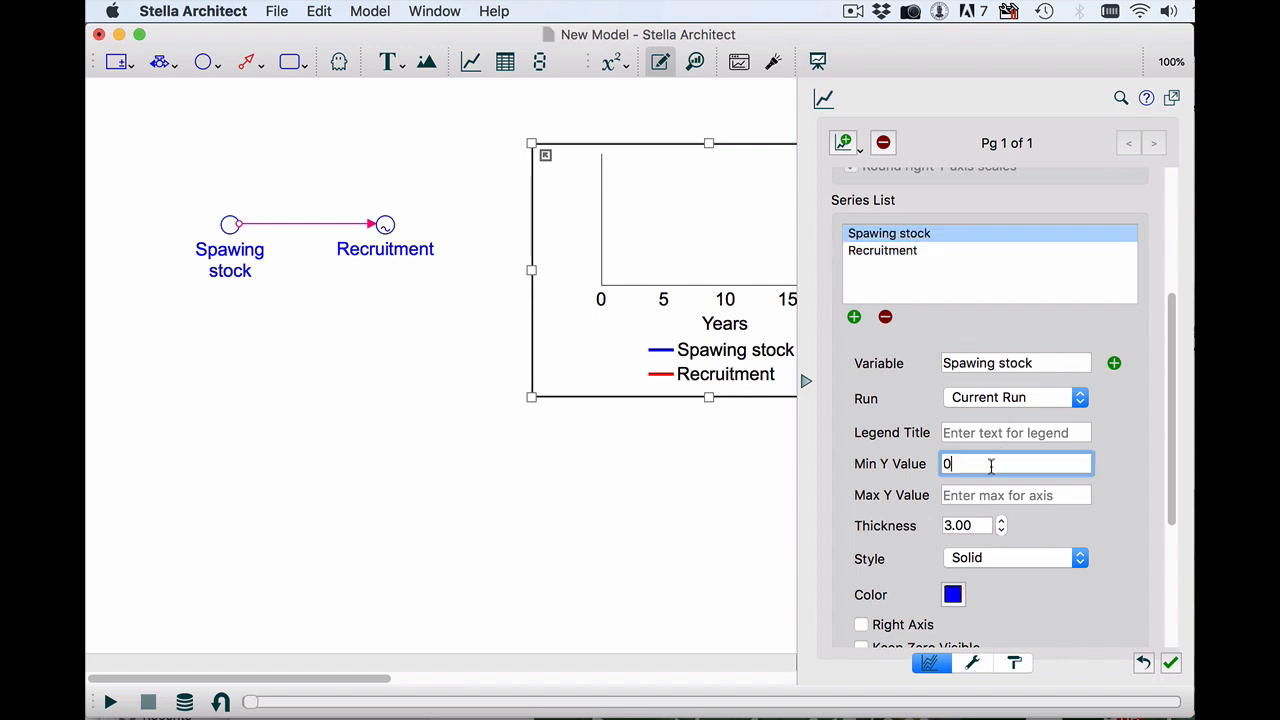
{"action": "left_click", "coordinate": [804, 385]}
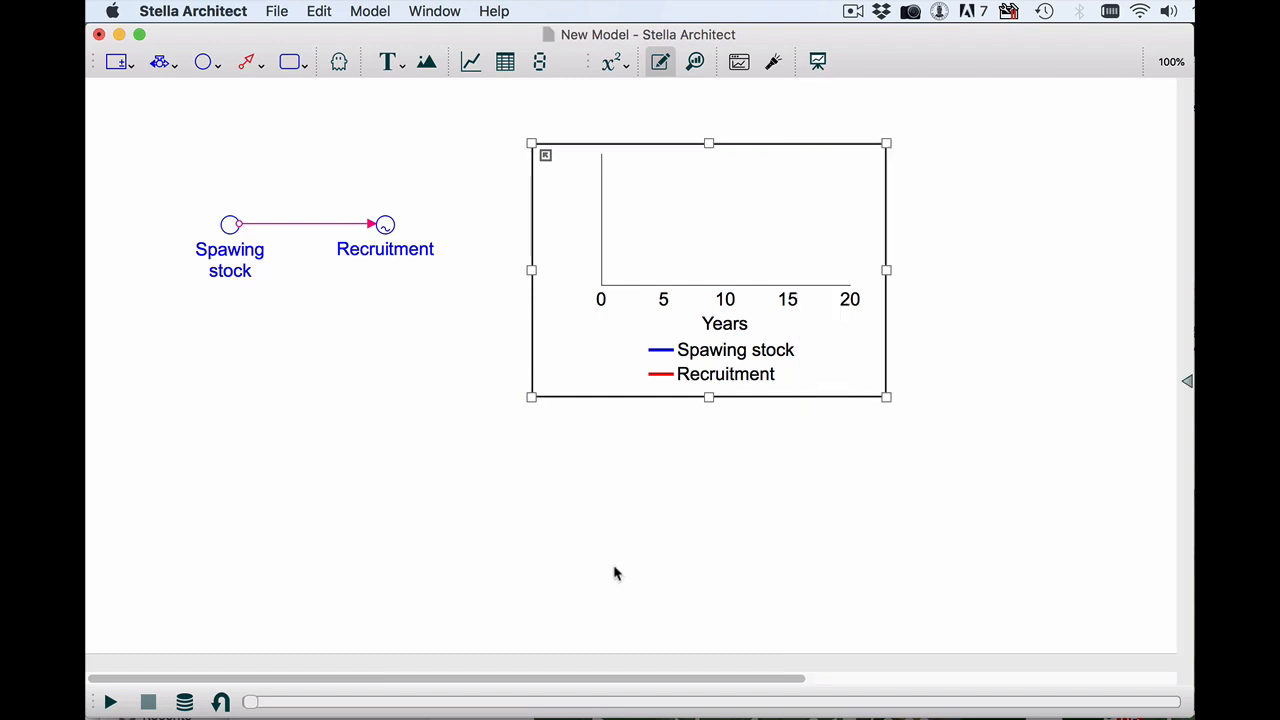
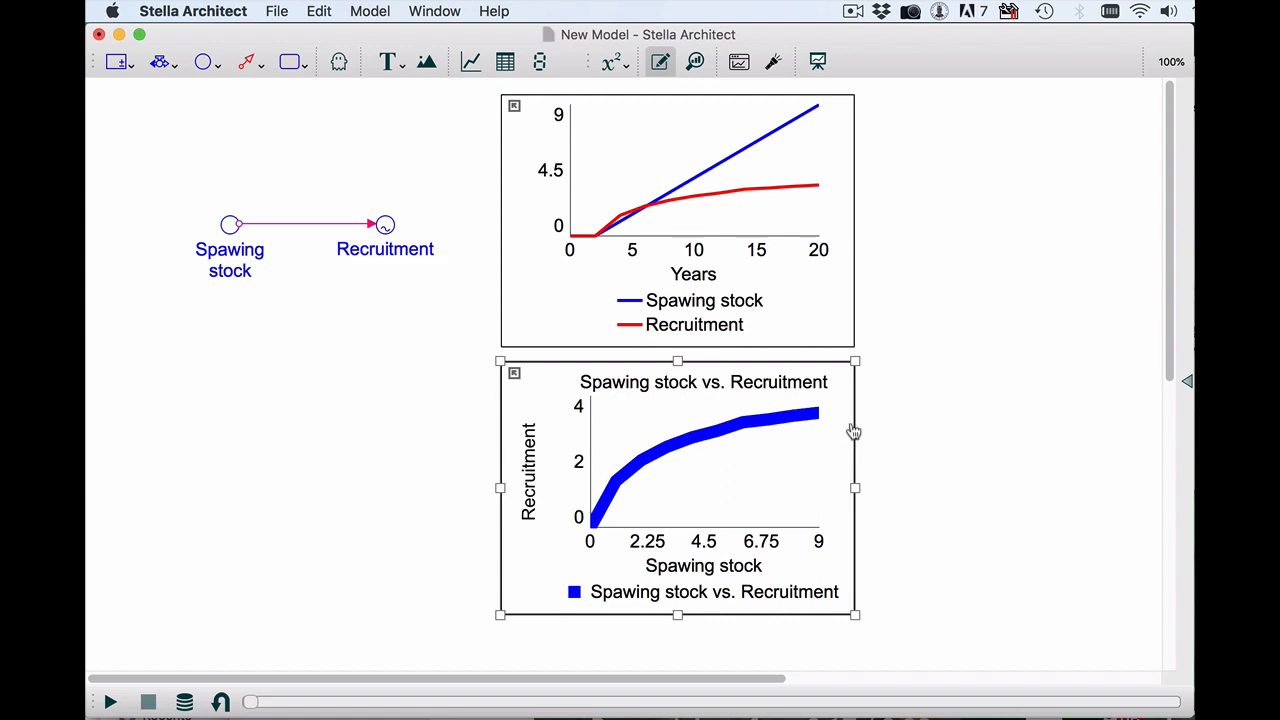
- Set the thickness of the Recruitment series to 1.00 in the Spawing stock vs. Recruitment graph
{"action": "double_click", "coordinate": [807, 461]}
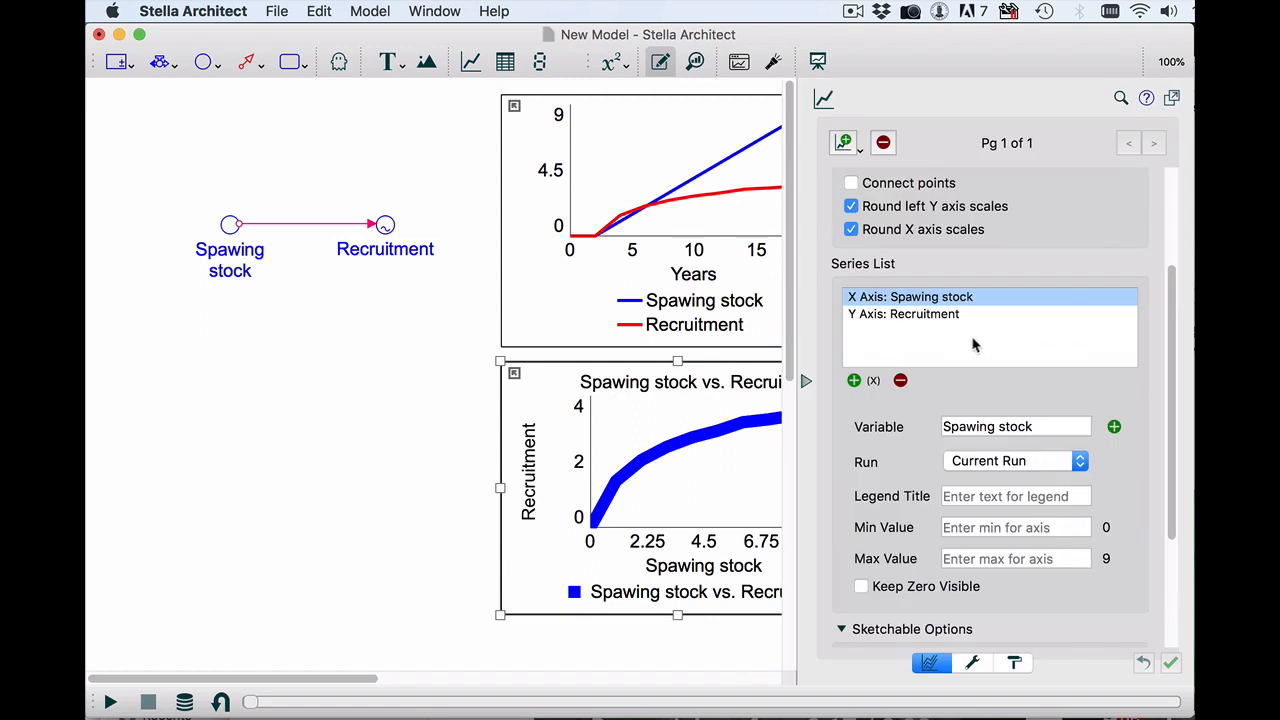
{"action": "left_click", "coordinate": [933, 315]}
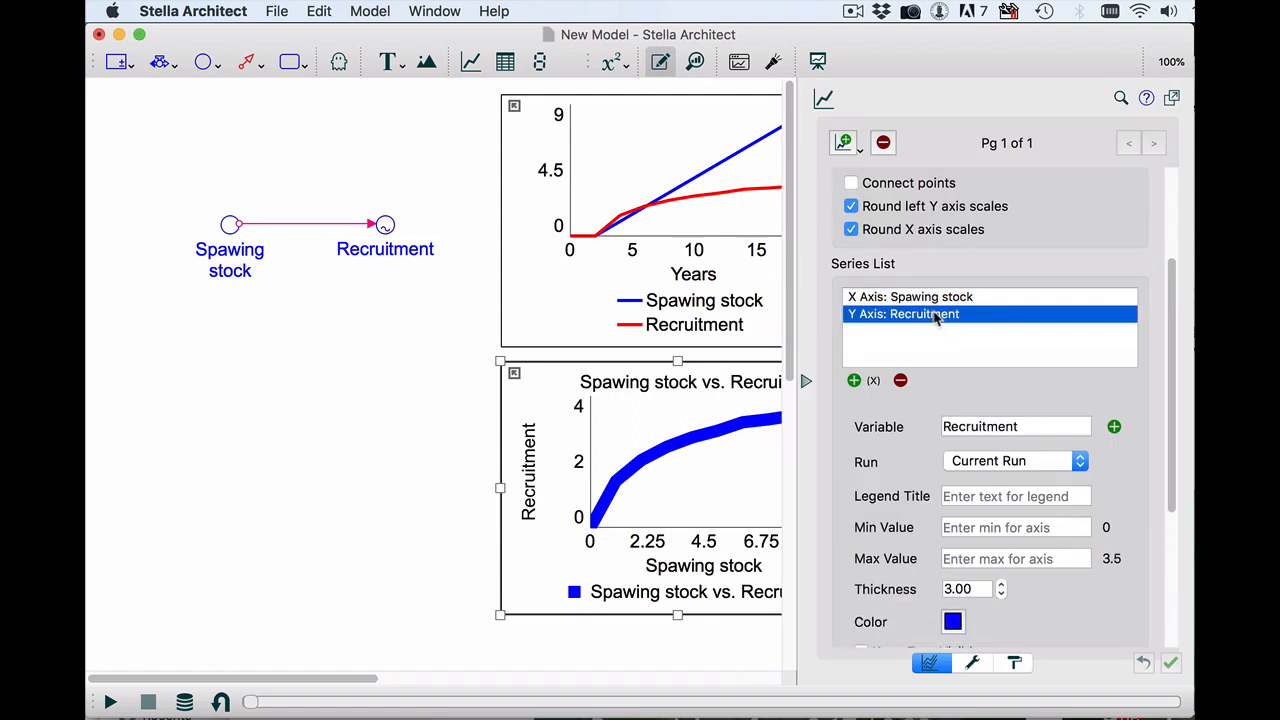
{"action": "scroll", "coordinate": [1084, 374], "scroll_direction": "down", "scroll_amount": 4}
{"action": "scroll", "coordinate": [1084, 376], "scroll_direction": "down", "scroll_amount": 2}
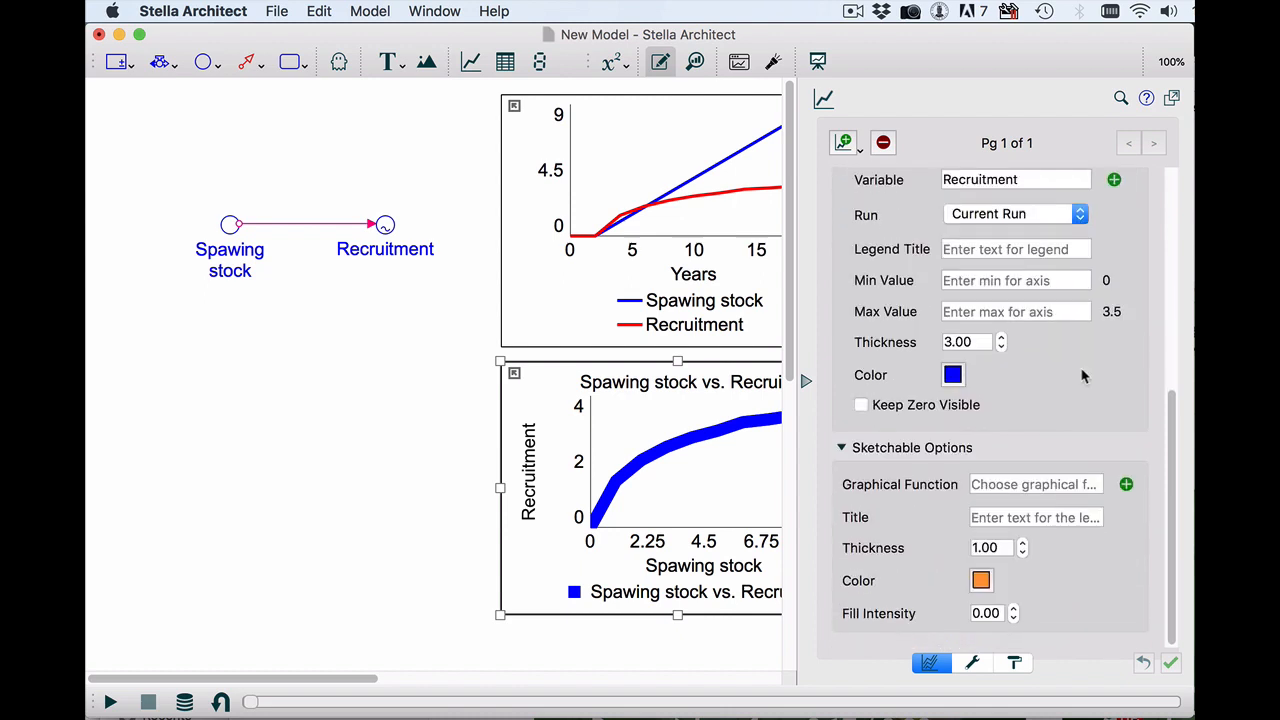
{"action": "left_click", "coordinate": [1001, 347]}
{"action": "left_click", "coordinate": [1001, 347]}
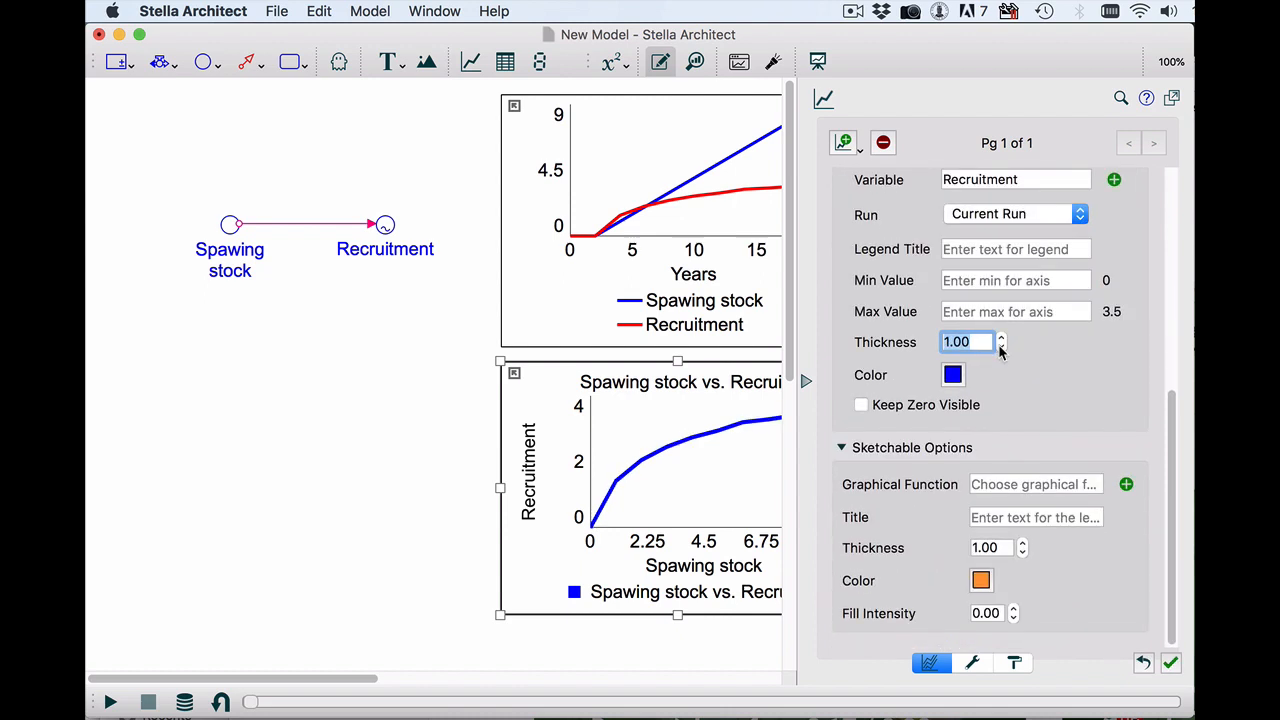
{"action": "left_click", "coordinate": [807, 382]}
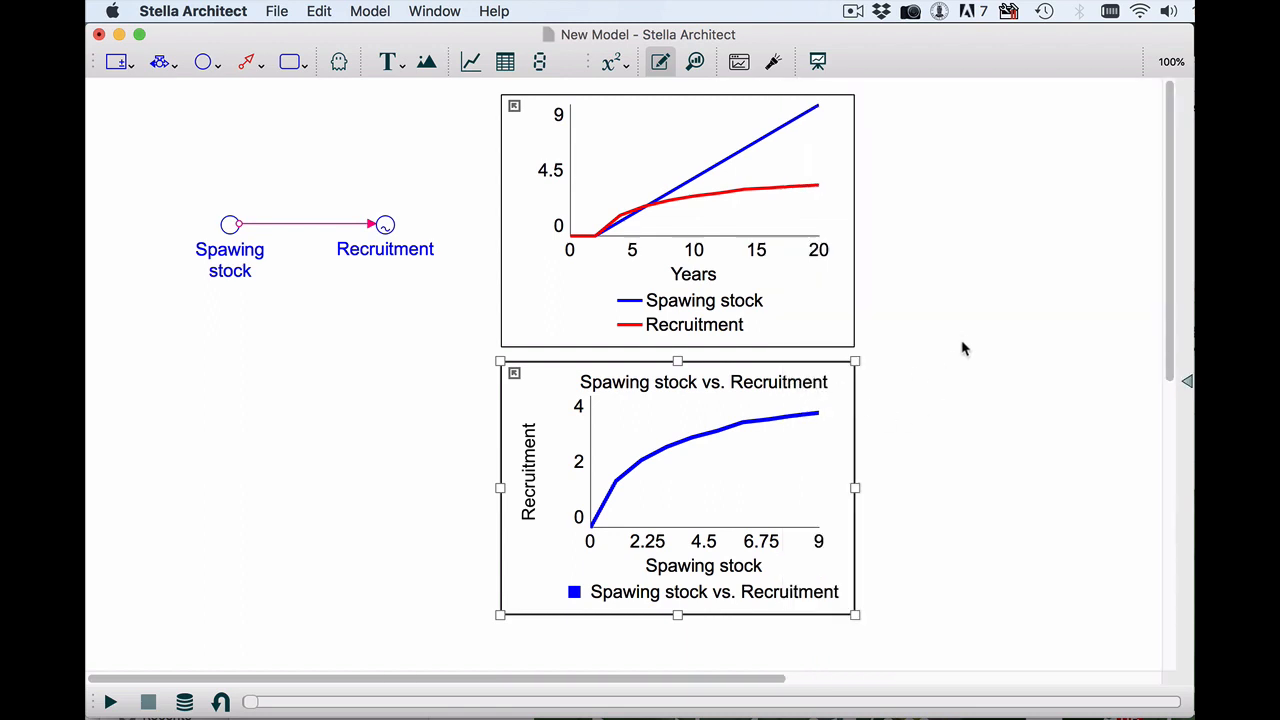
- Set the fractional DT to 1/1 in the model settings and run the simulation
{"action": "double_click", "coordinate": [974, 277]}
{"action": "left_click", "coordinate": [1002, 228]}
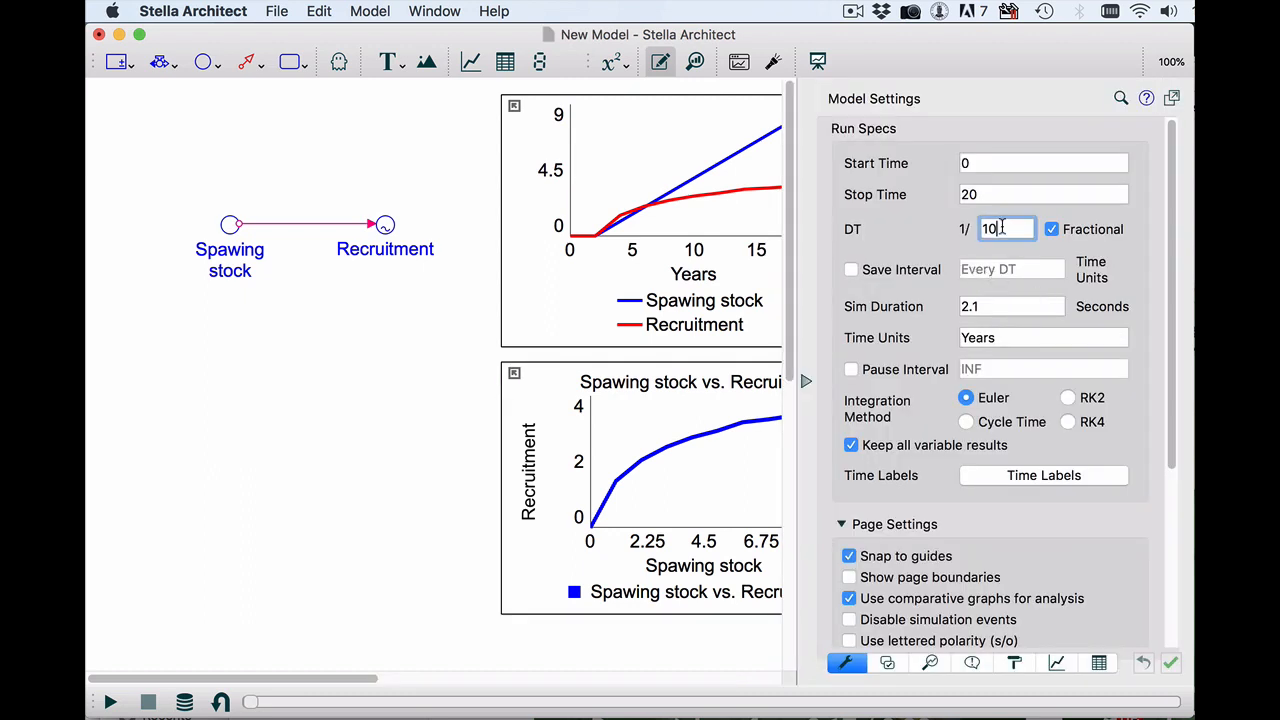
{"action": "key", "text": "BackSpace"}
{"action": "left_click", "coordinate": [805, 381]}
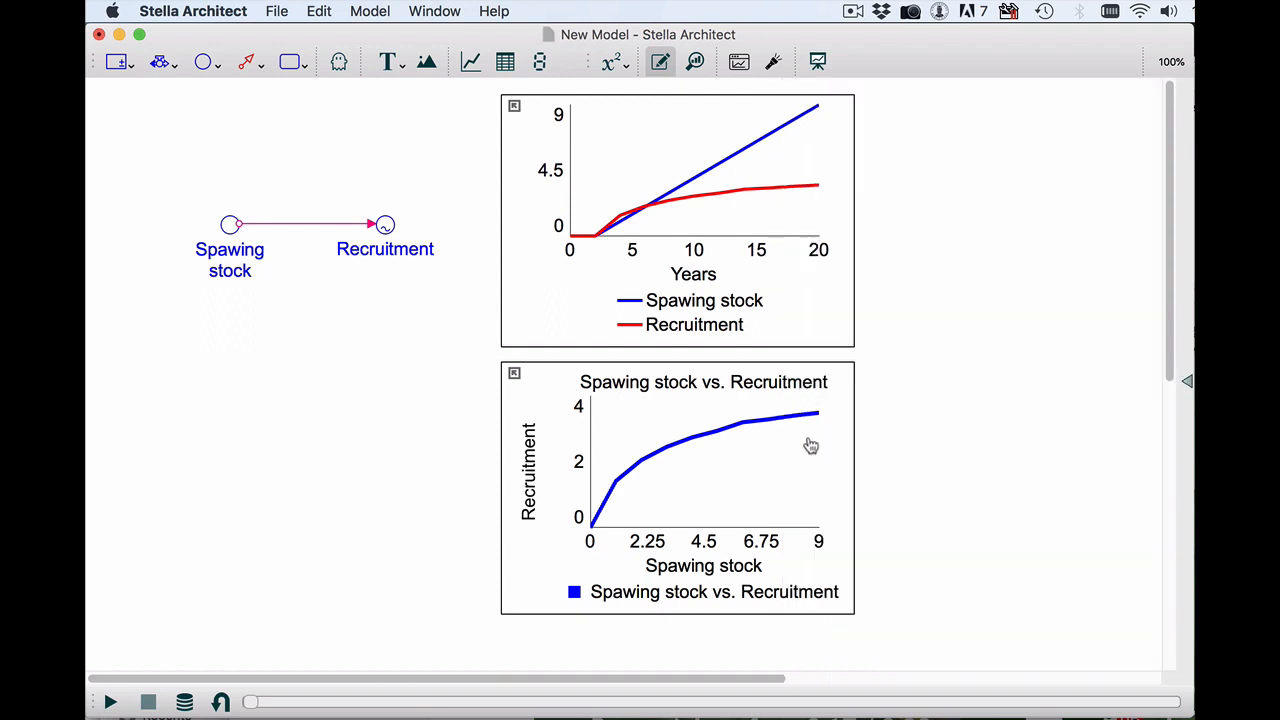
{"action": "left_click", "coordinate": [110, 702]}
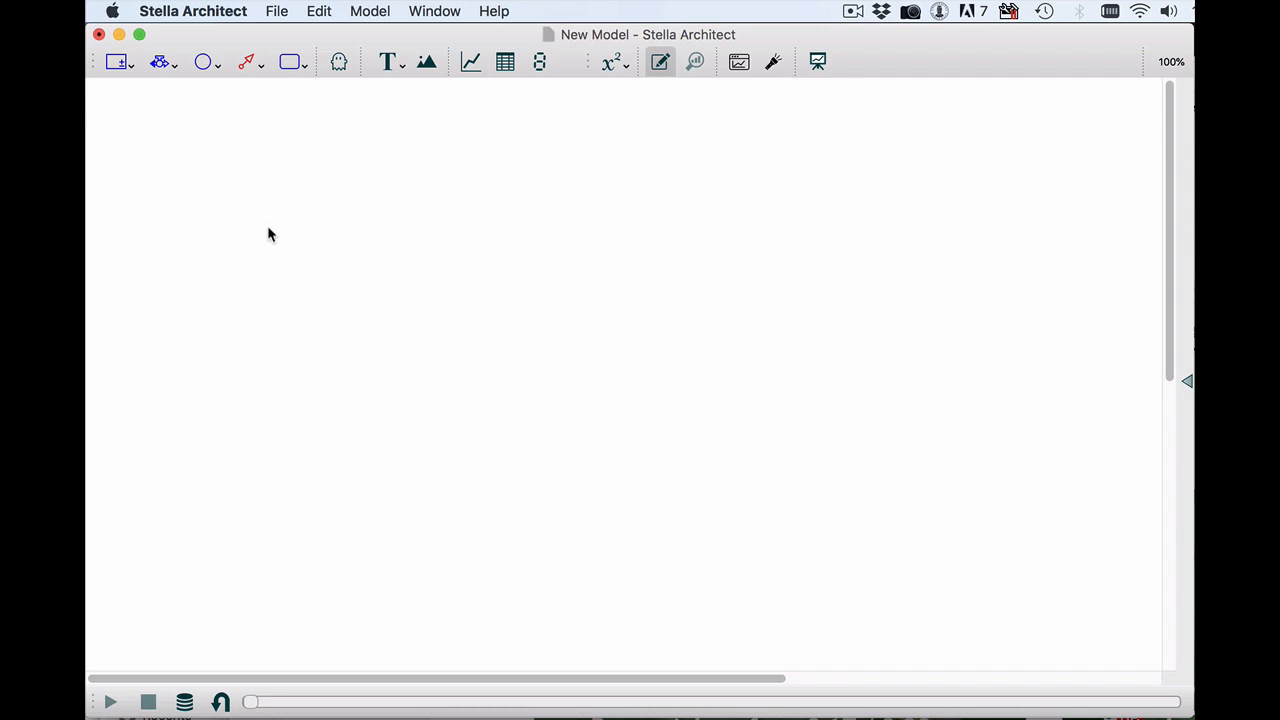
- Place a stock on the empty canvas of the new model and name it Fish
{"action": "left_click", "coordinate": [117, 63]}
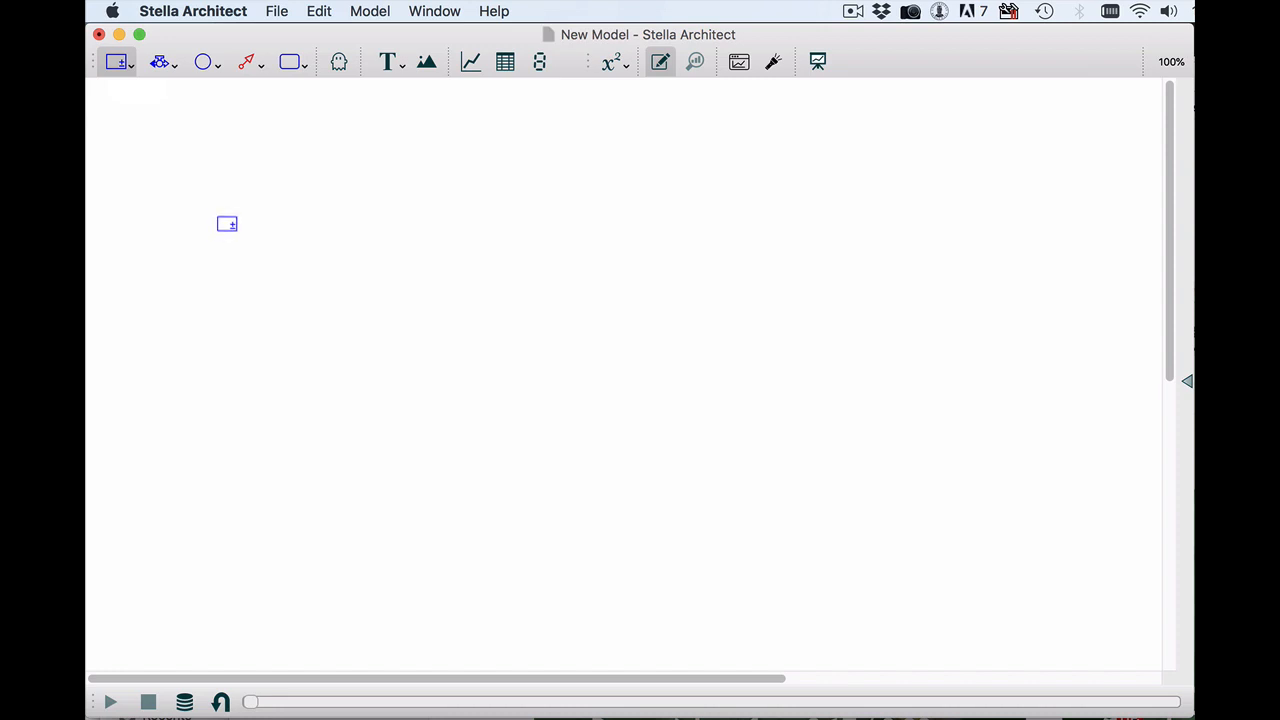
{"action": "left_click", "coordinate": [370, 238]}
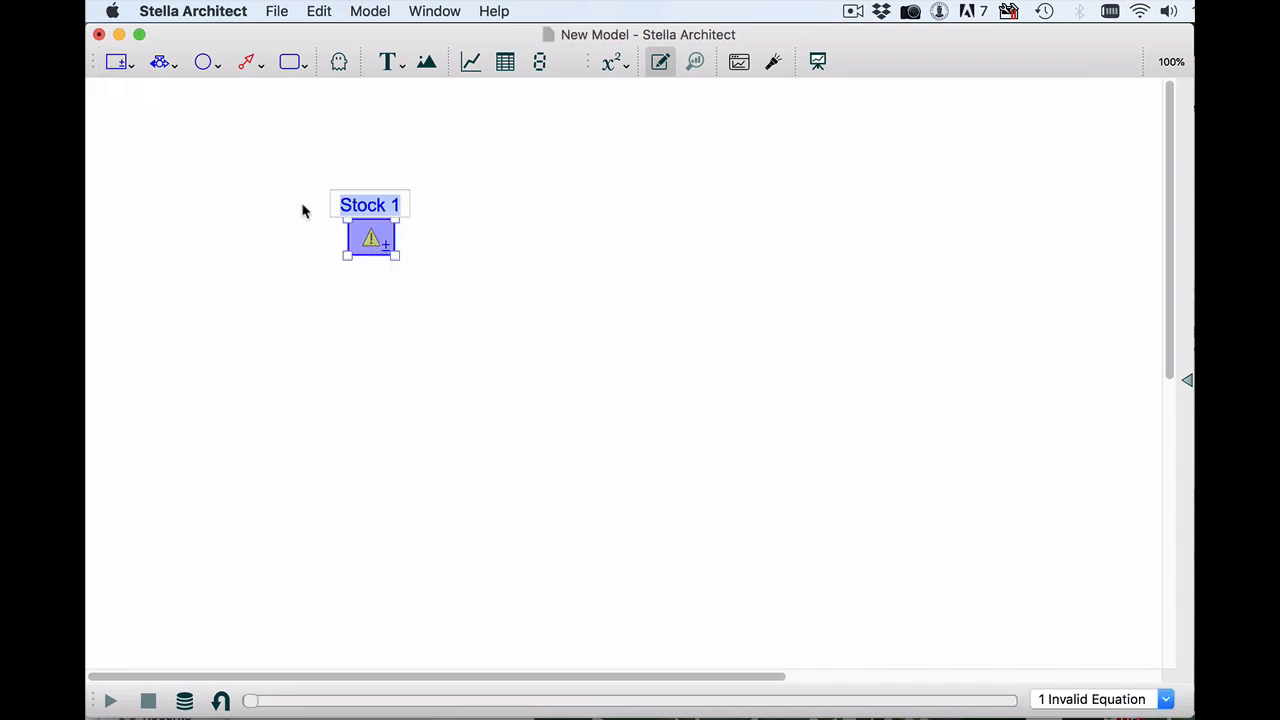
{"action": "type", "text": "Fish"}
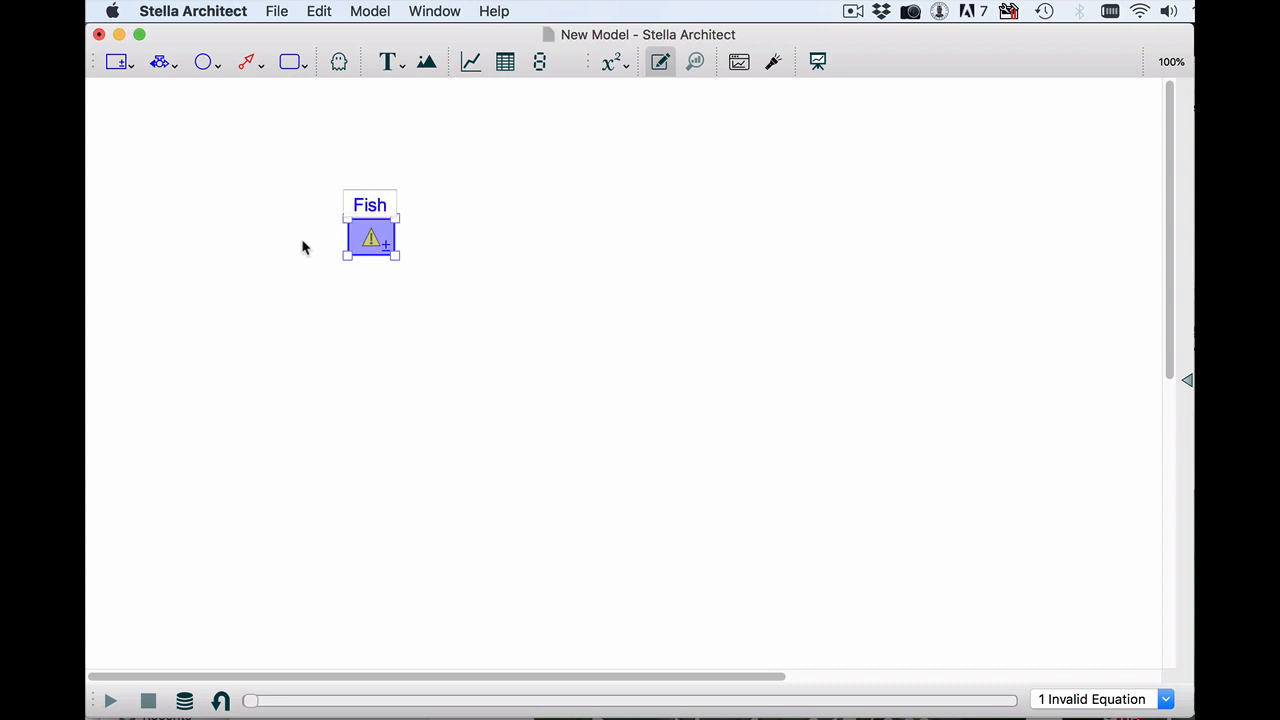
- Set the initial value of the Fish stock to 4 with the units Billion fish
{"action": "left_click", "coordinate": [366, 306]}
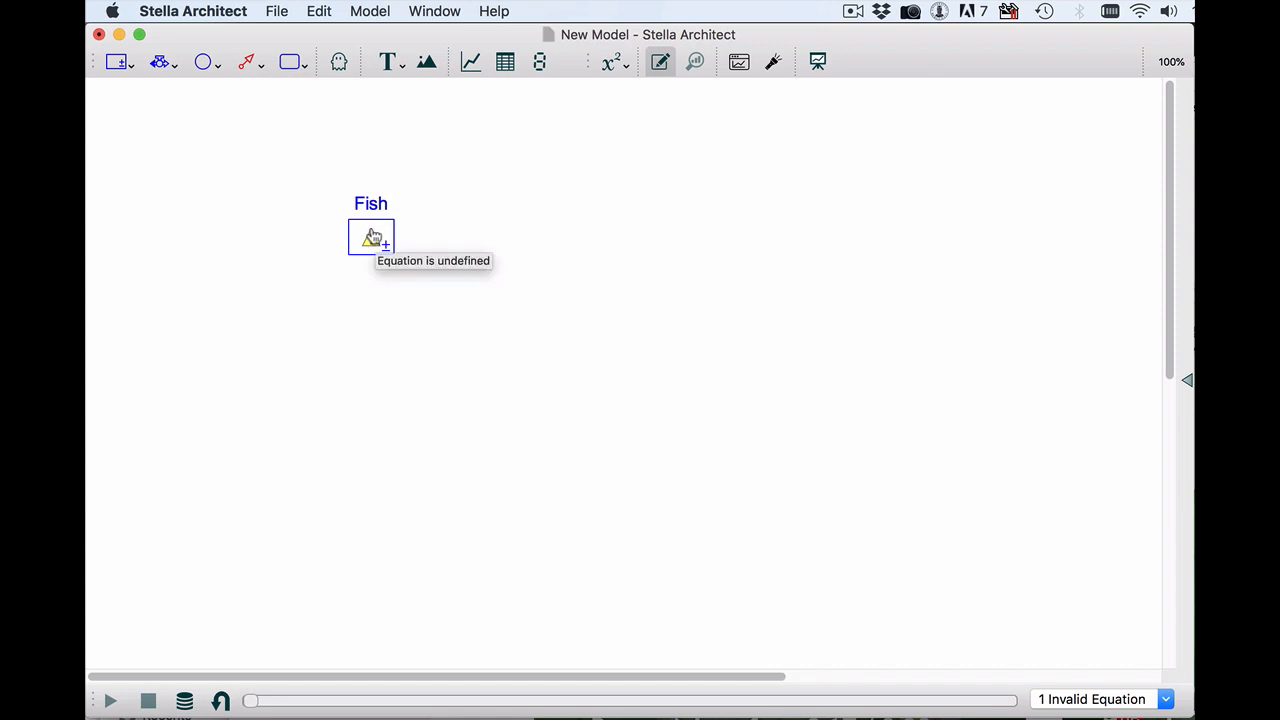
{"action": "double_click", "coordinate": [372, 236]}
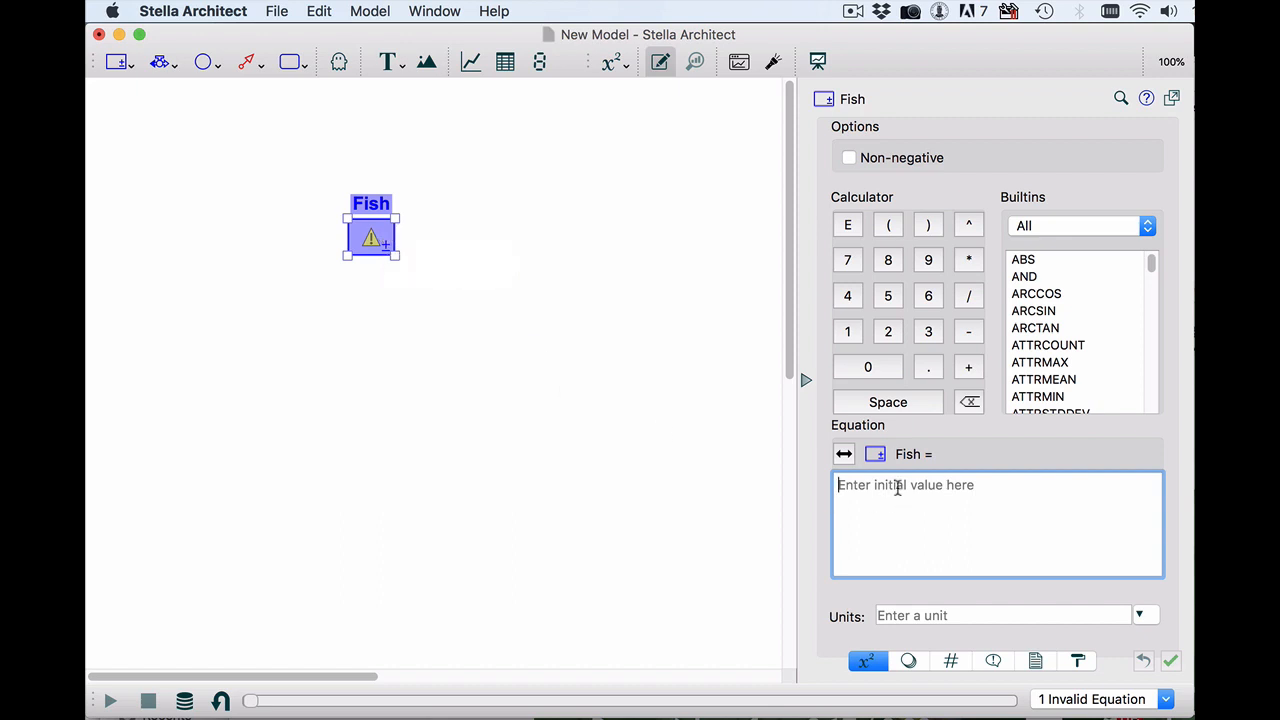
{"action": "type", "text": "4"}
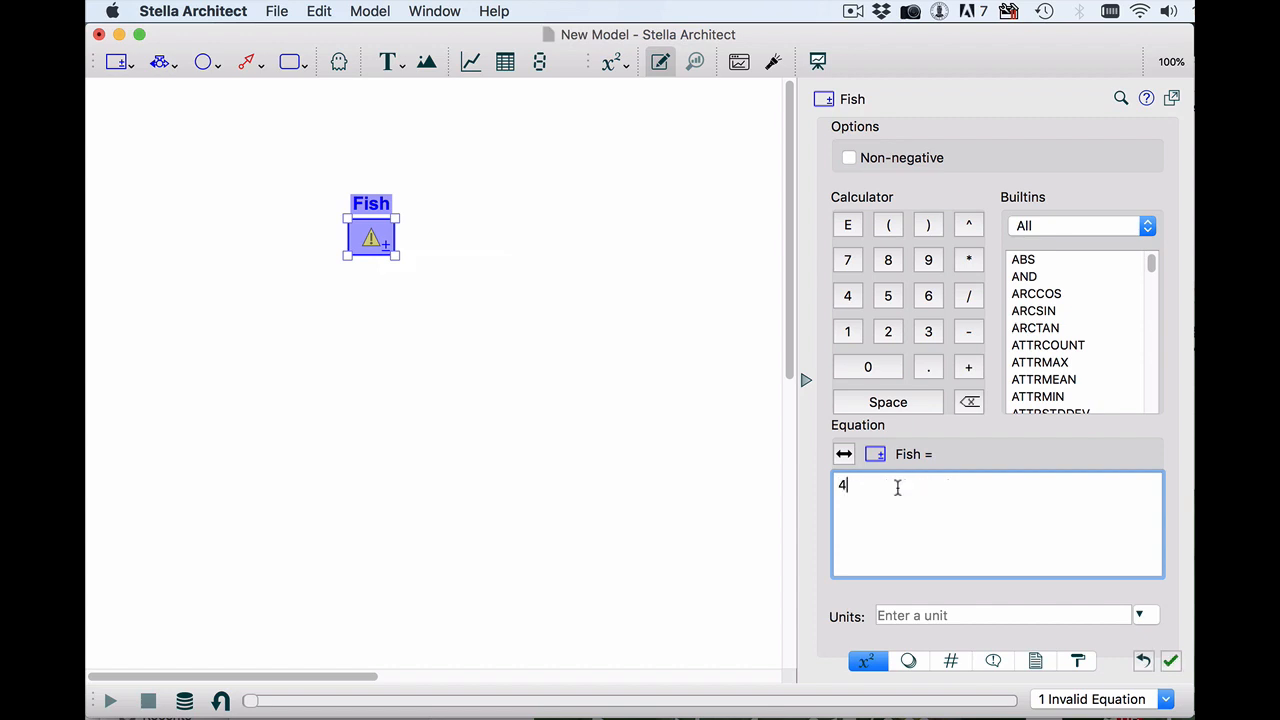
{"action": "left_click", "coordinate": [912, 615]}
{"action": "type", "text": "Bi"}
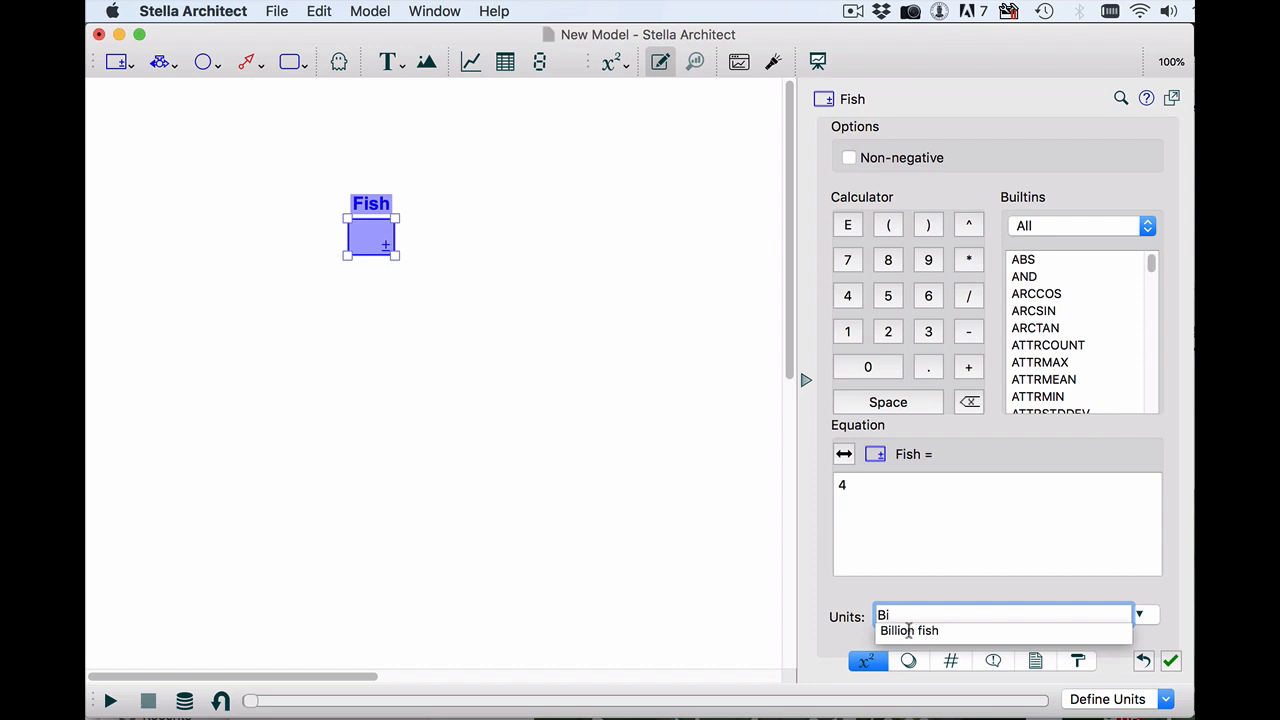
{"action": "left_click", "coordinate": [910, 630]}
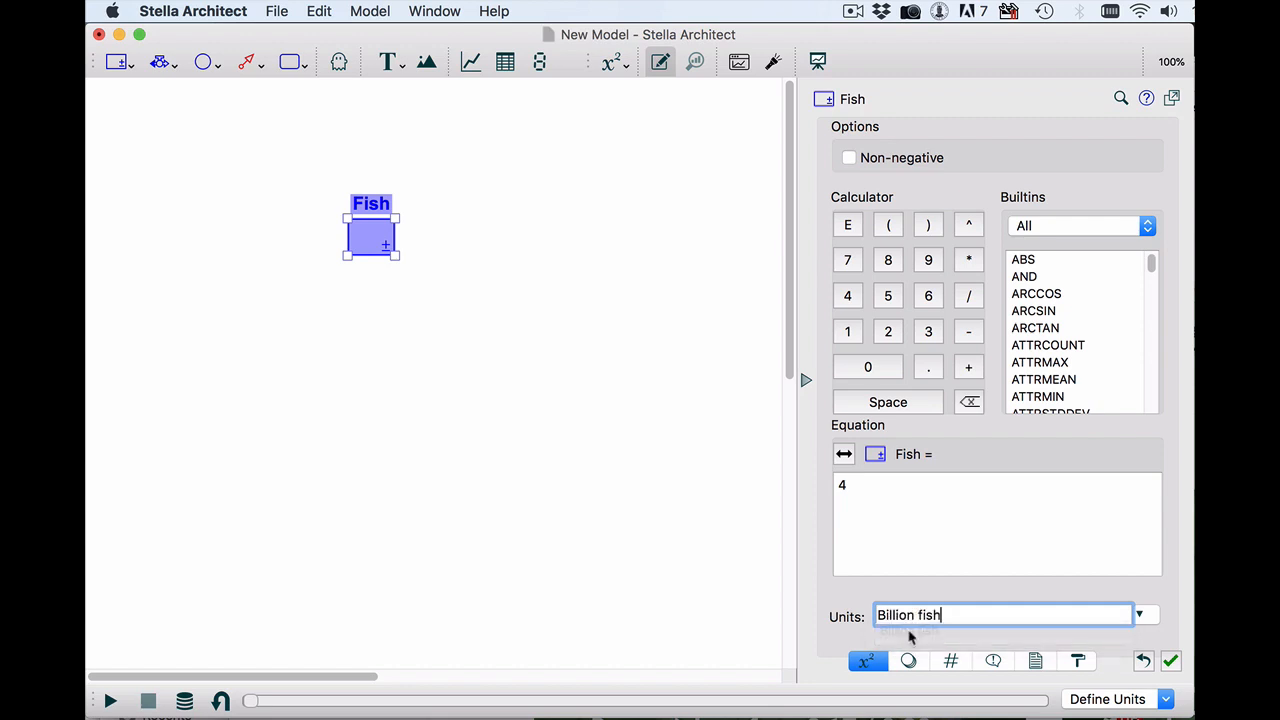
{"action": "left_click", "coordinate": [446, 428]}
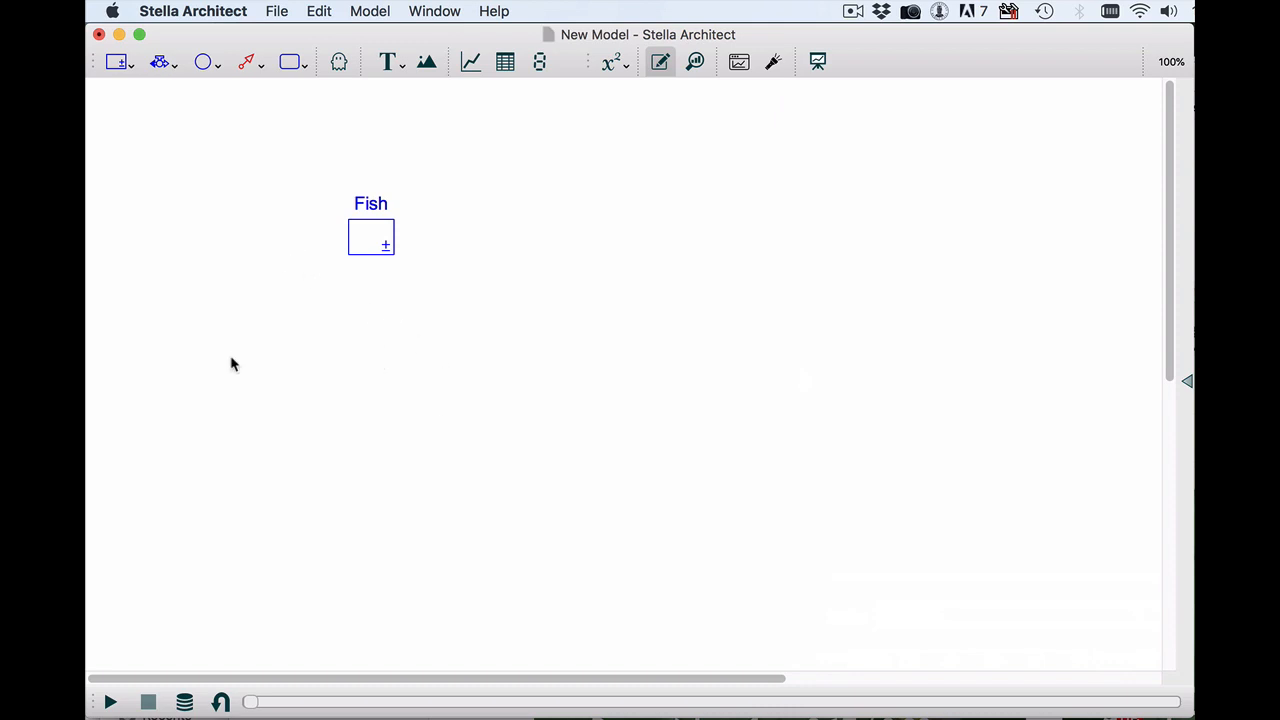
- Draw one biflow from a cloud into the Fish stock and a second biflow from the stock out to a cloud
{"action": "left_click", "coordinate": [160, 64]}
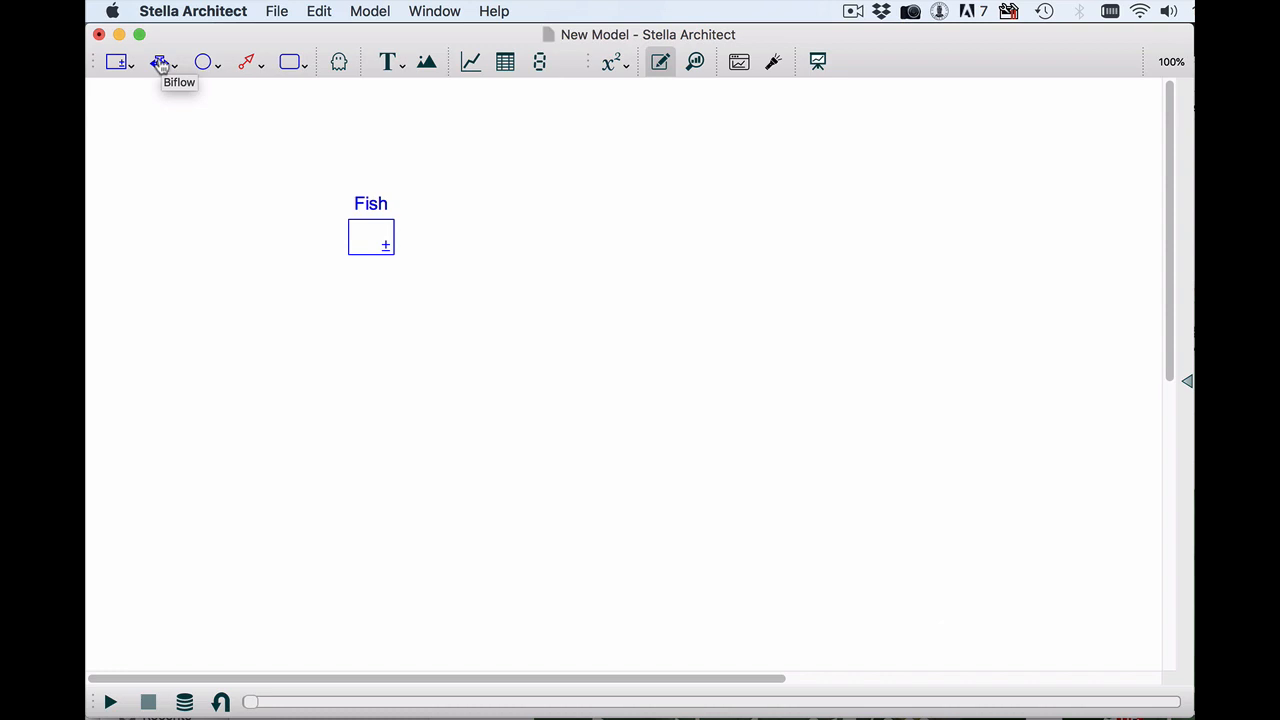
{"action": "left_click", "coordinate": [161, 66]}
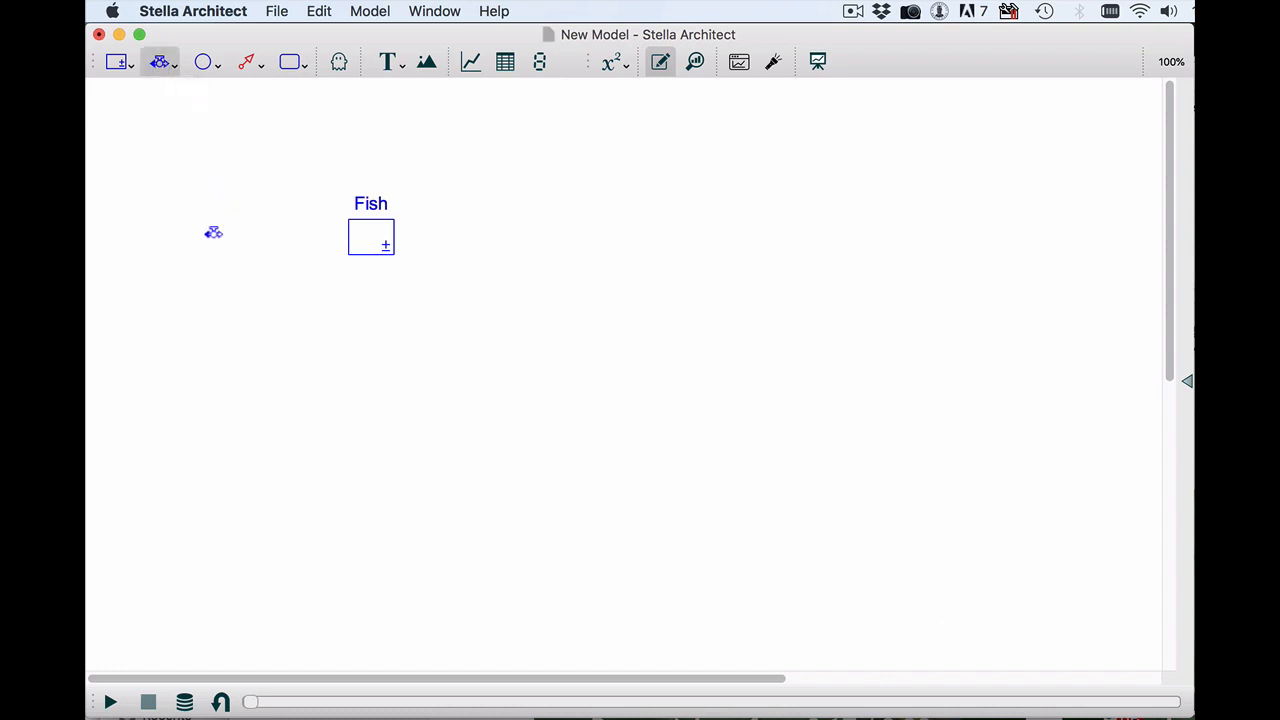
{"action": "left_click_drag", "start_coordinate": [207, 233], "coordinate": [374, 238]}
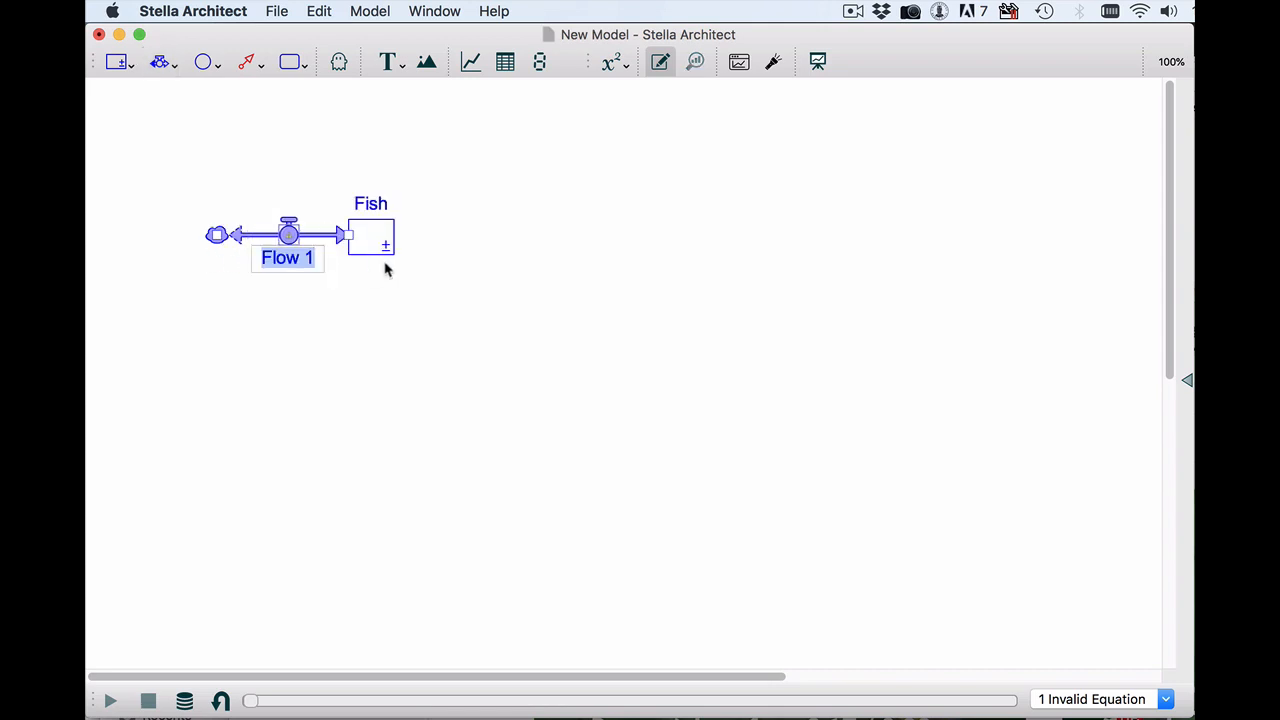
{"action": "left_click", "coordinate": [159, 62]}
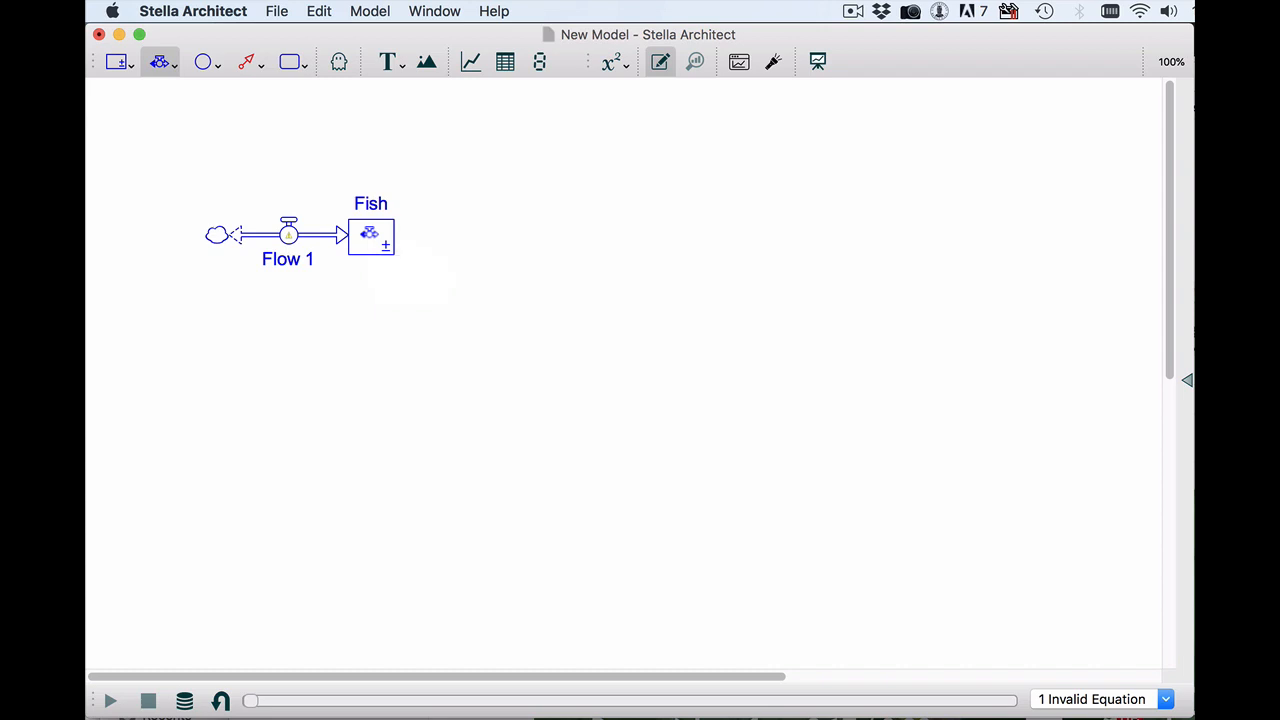
{"action": "left_click_drag", "start_coordinate": [369, 233], "coordinate": [575, 234]}
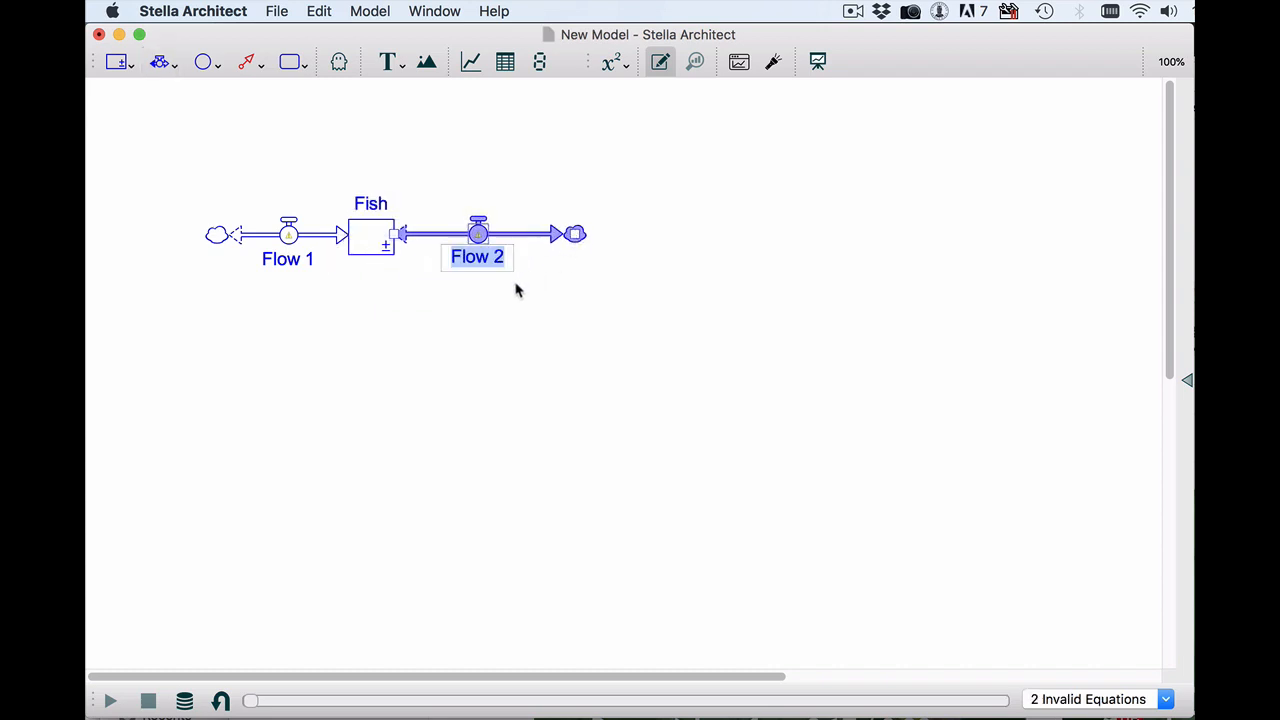
{"action": "left_click", "coordinate": [363, 311]}
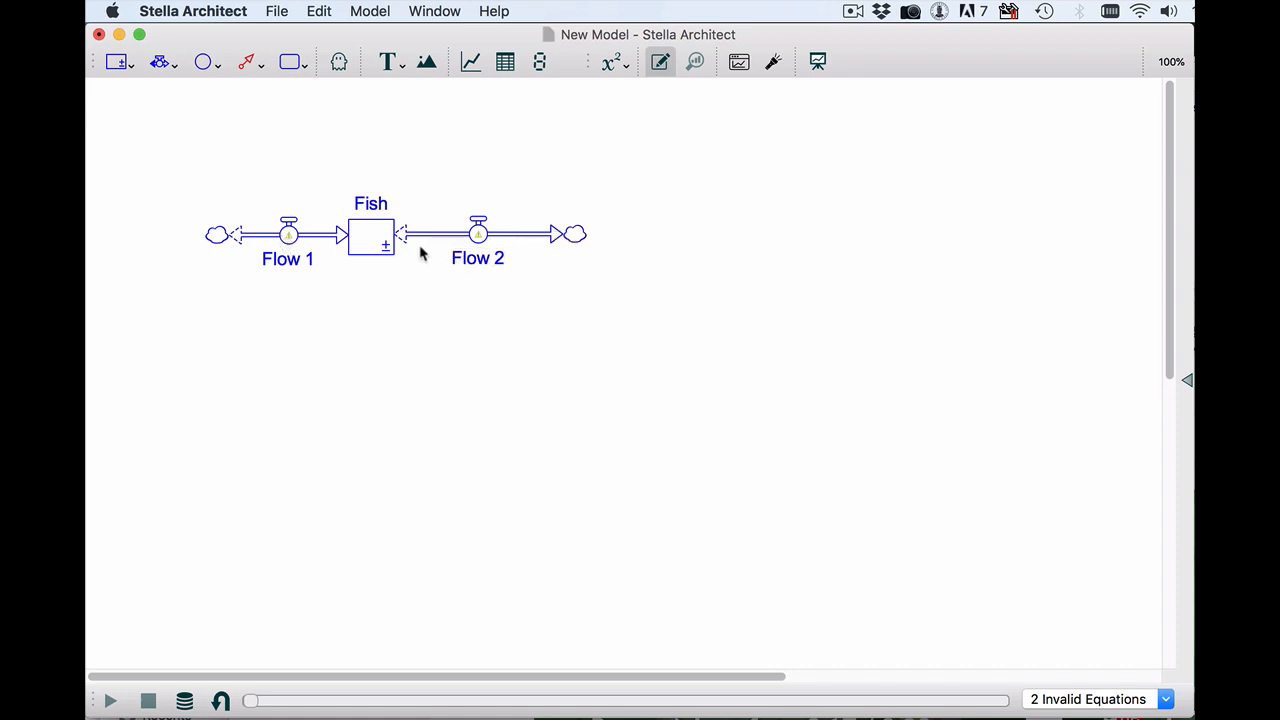
- Rename the flow into the Fish stock Recruitment and the flow out of it Deaths
{"action": "double_click", "coordinate": [286, 257]}
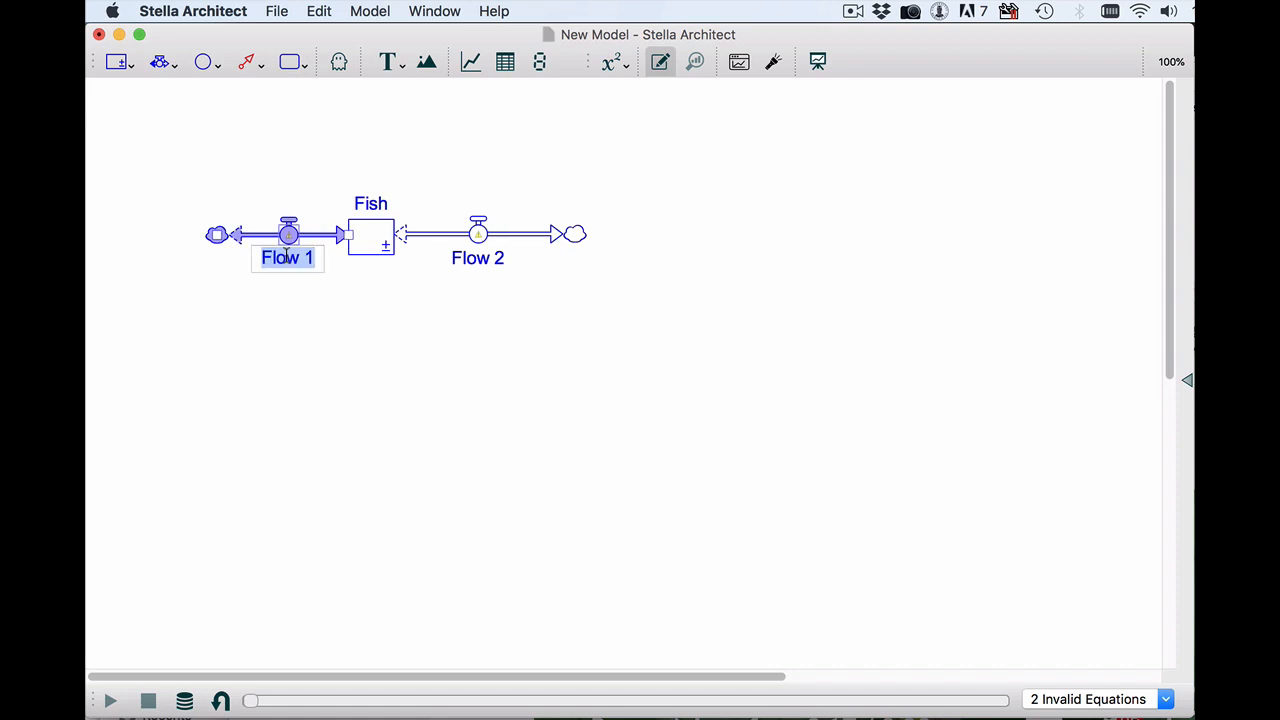
{"action": "type", "text": "Recuri"}
{"action": "key", "text": "BackSpace"}
{"action": "key", "text": "BackSpace"}
{"action": "key", "text": "BackSpace"}
{"action": "type", "text": "ruitment"}
{"action": "double_click", "coordinate": [477, 257]}
{"action": "type", "text": "Deaths"}
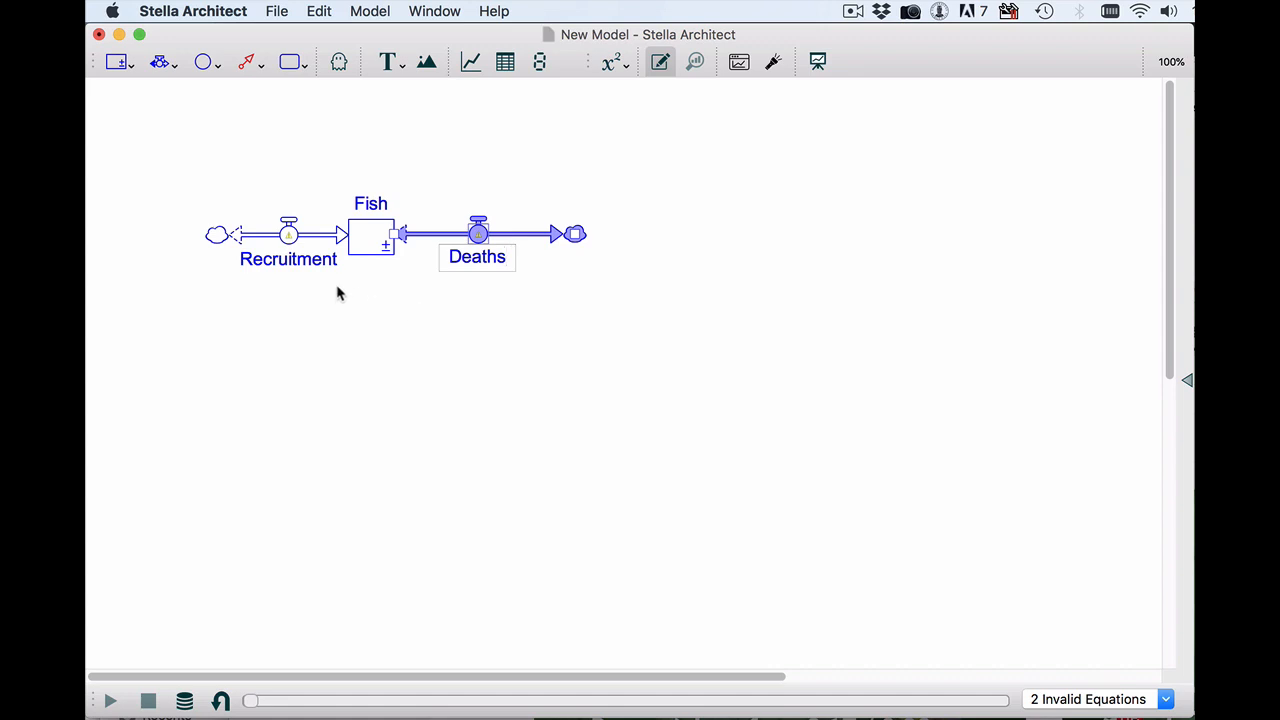
- Set the Recruitment flow's equation to 4 and the Deaths flow's equation to 2
{"action": "double_click", "coordinate": [287, 235]}
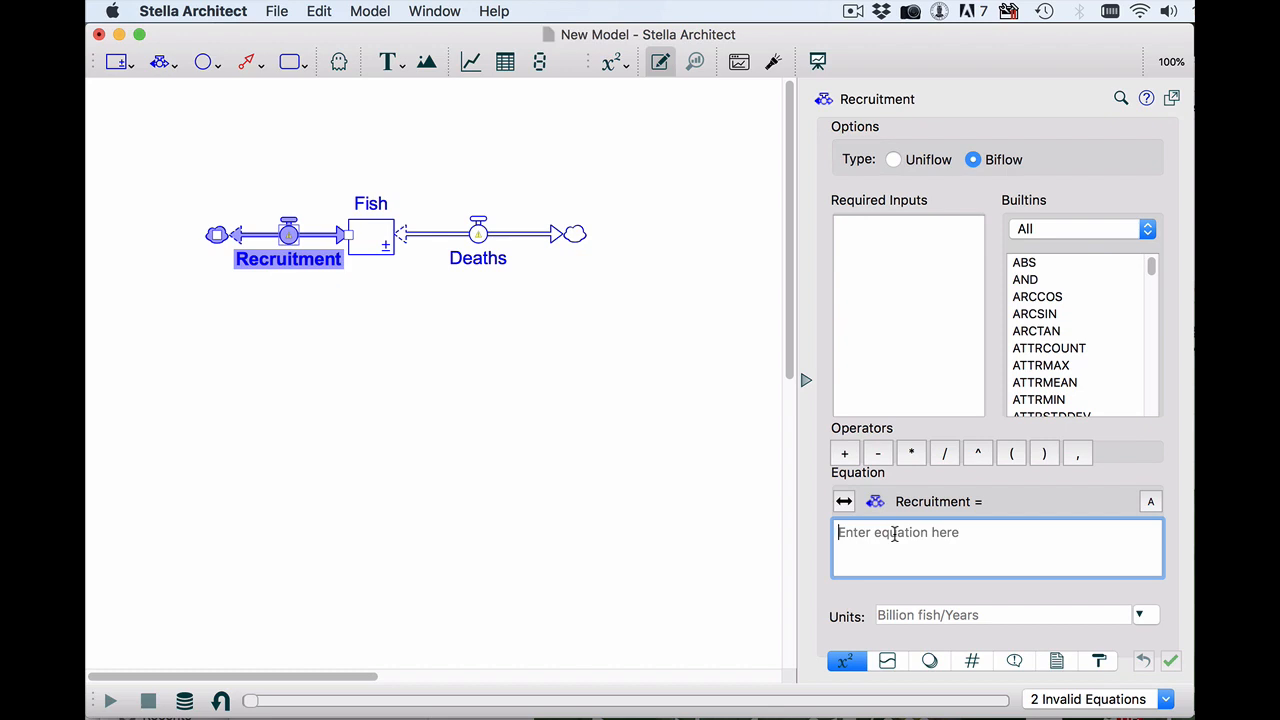
{"action": "type", "text": "4"}
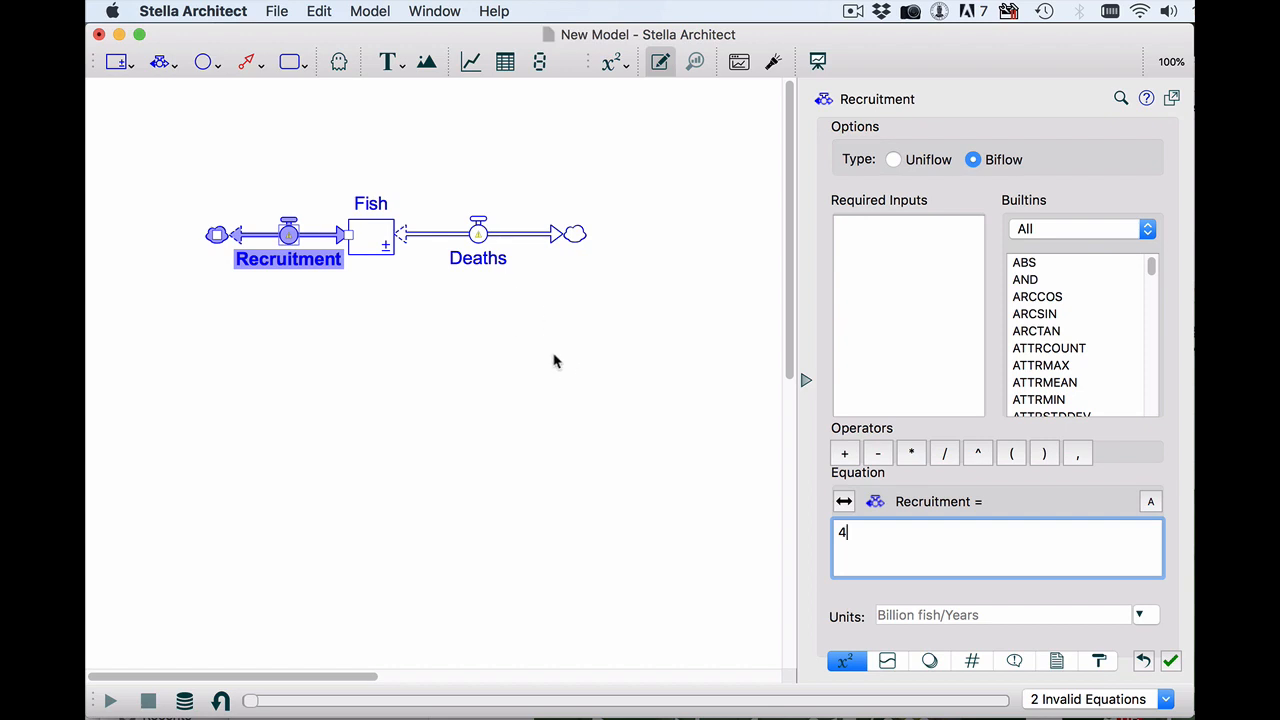
{"action": "left_click", "coordinate": [480, 236]}
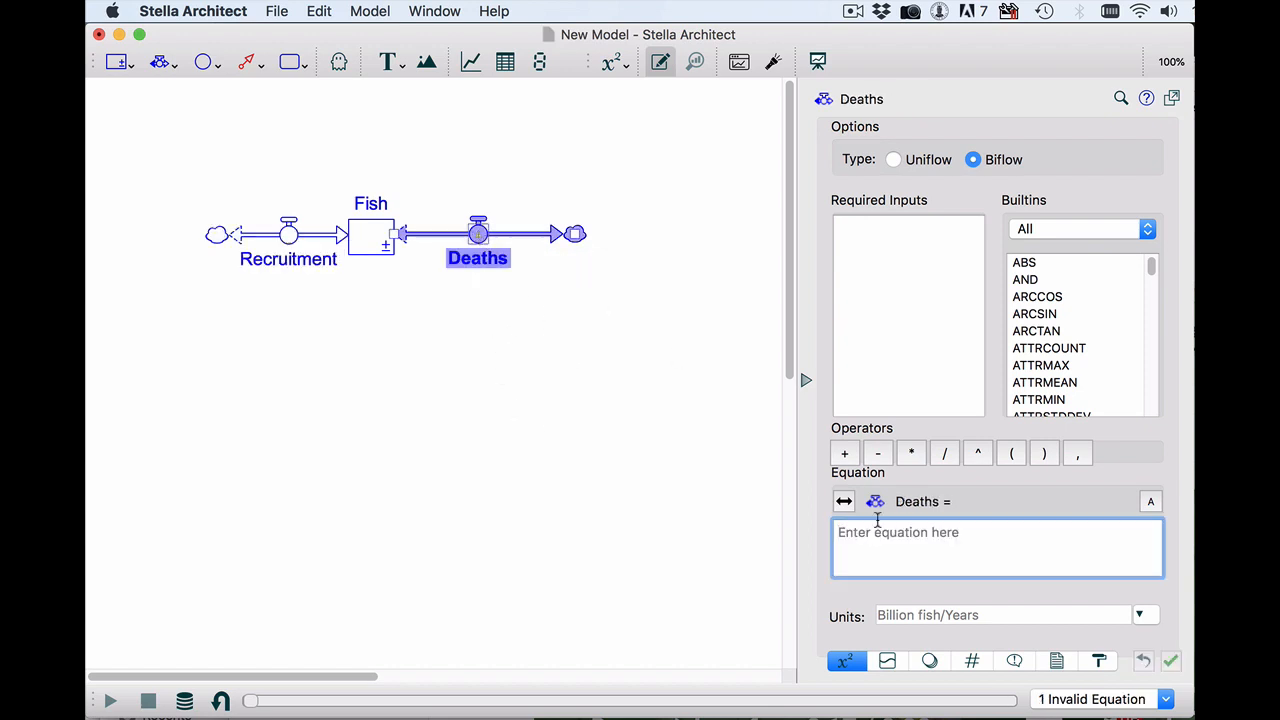
{"action": "type", "text": "2"}
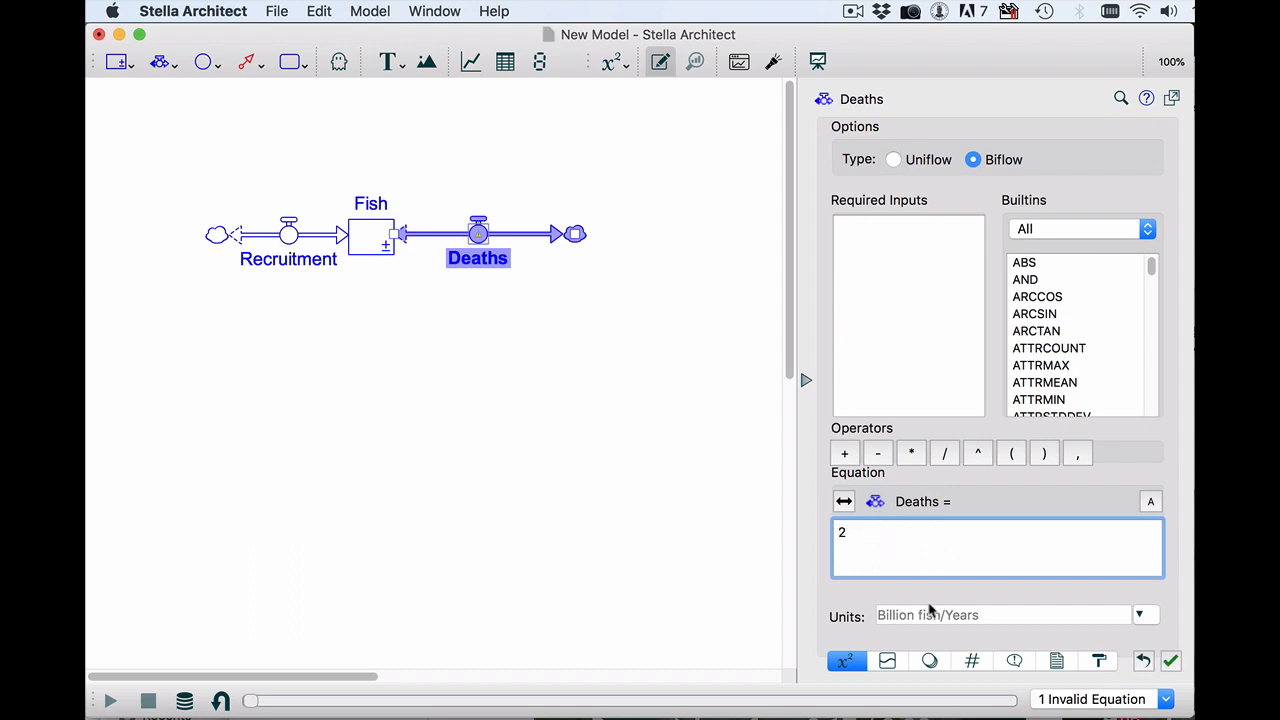
{"action": "left_click", "coordinate": [523, 417]}
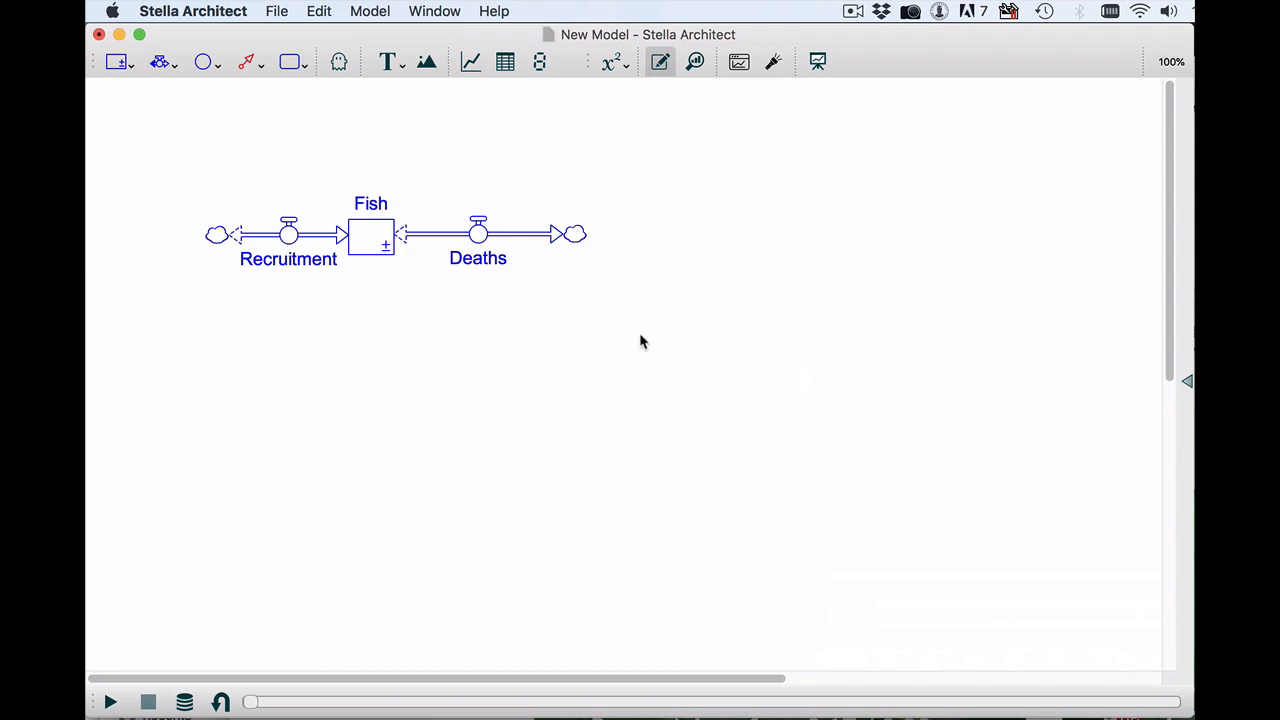
- Place a graph beside the stock-and-flow diagram, plot the Fish stock in it and move it up near the canvas's upper edge
{"action": "left_click", "coordinate": [470, 62]}
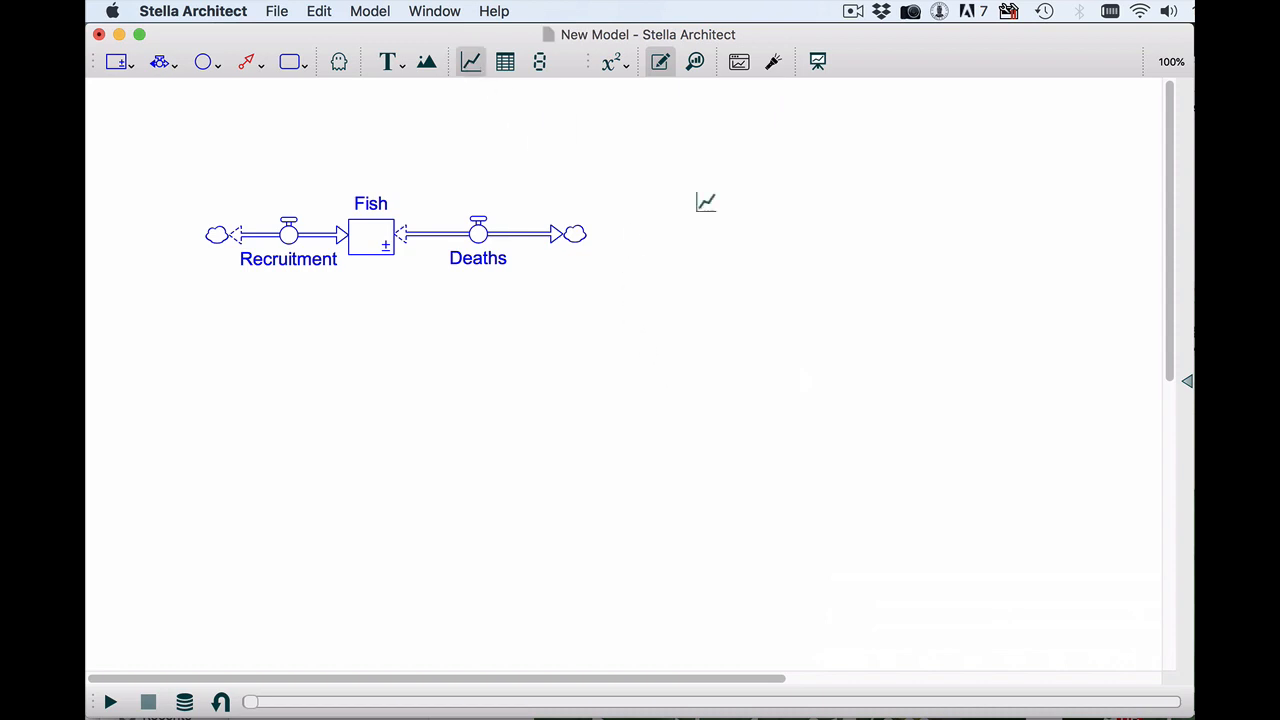
{"action": "left_click", "coordinate": [757, 214]}
{"action": "left_click_drag", "start_coordinate": [768, 220], "coordinate": [672, 142]}
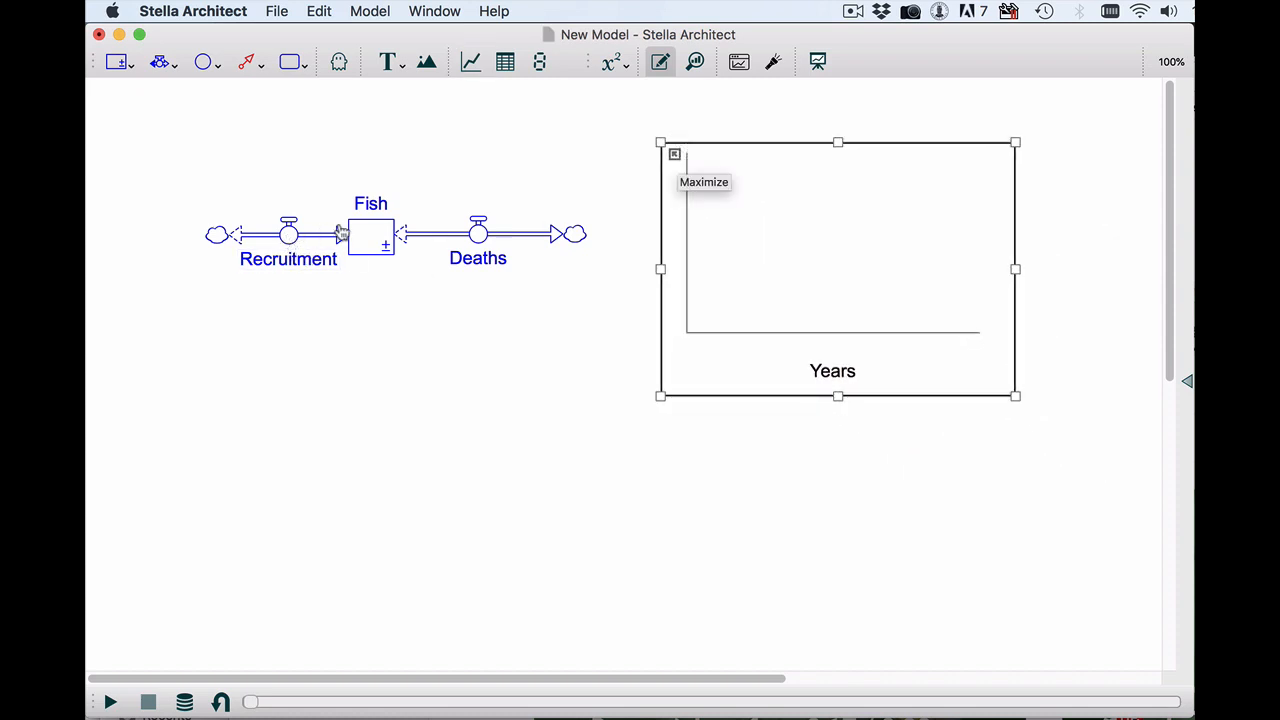
{"action": "left_click_drag", "start_coordinate": [375, 235], "coordinate": [765, 223]}
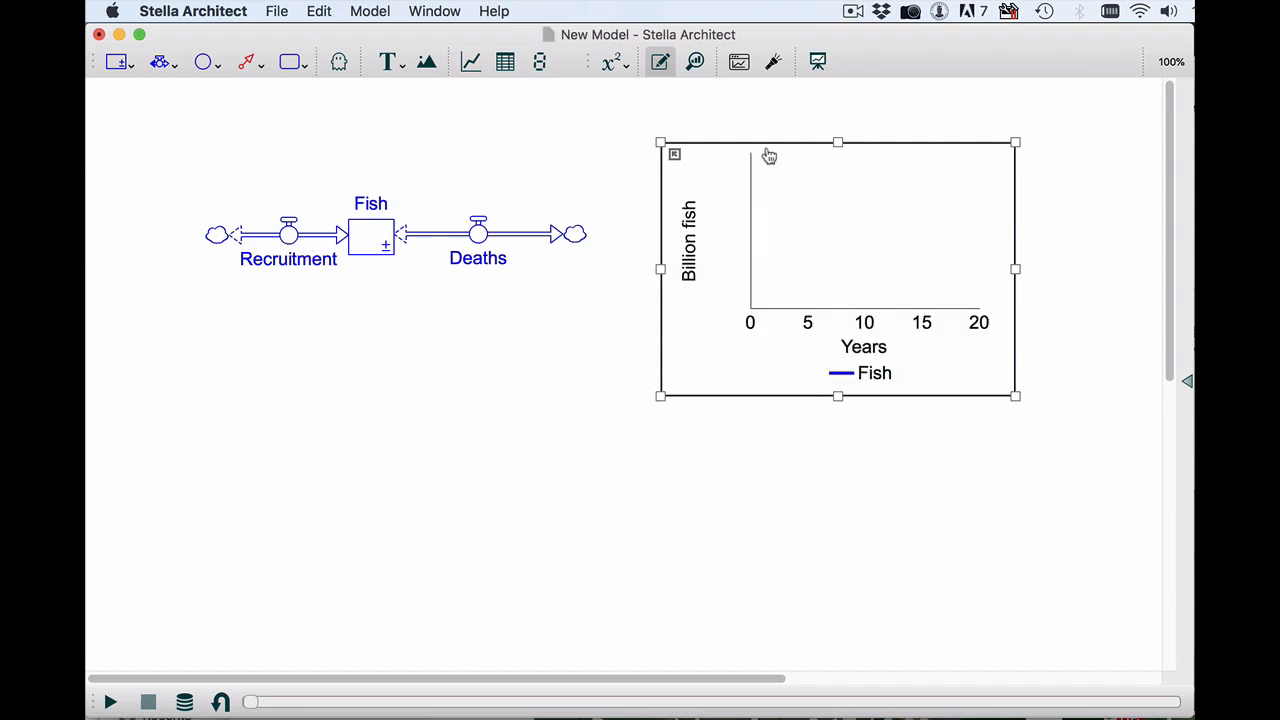
{"action": "left_click_drag", "start_coordinate": [766, 149], "coordinate": [757, 107]}
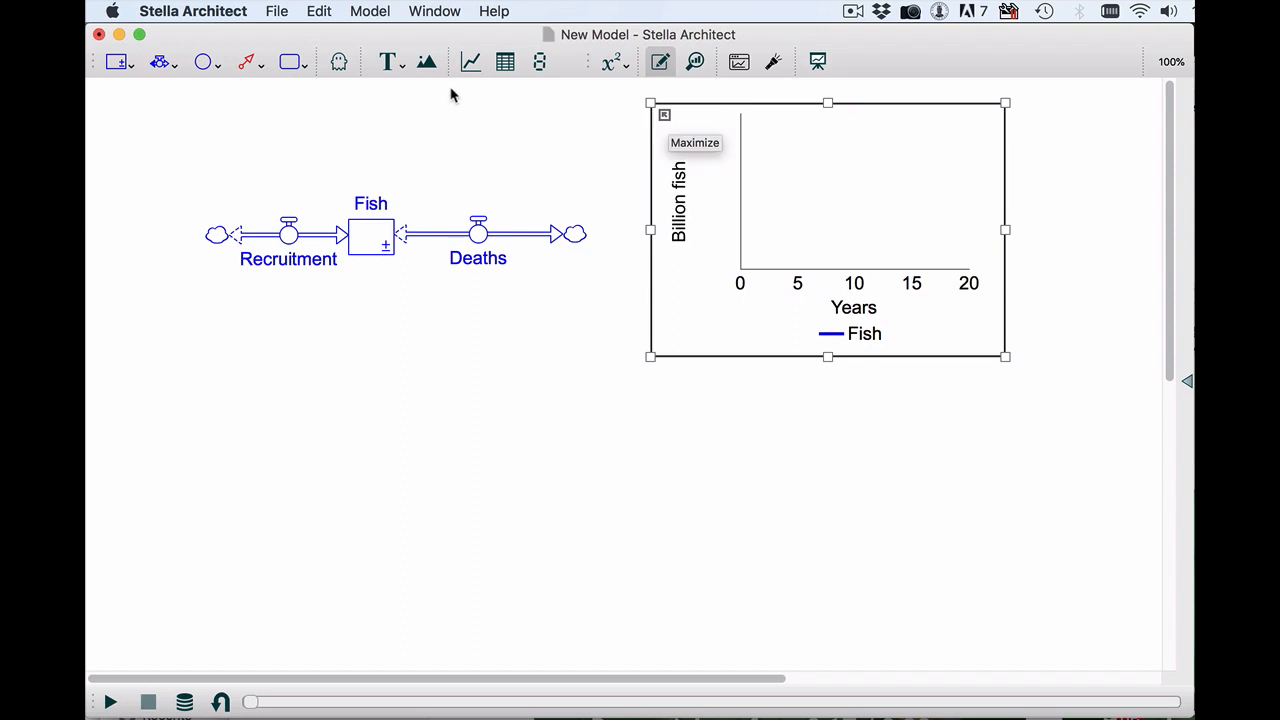
- Add a second graph directly below the Fish graph, plot Recruitment and Deaths in it, and run the simulation
{"action": "left_click", "coordinate": [471, 61]}
{"action": "left_click", "coordinate": [729, 471]}
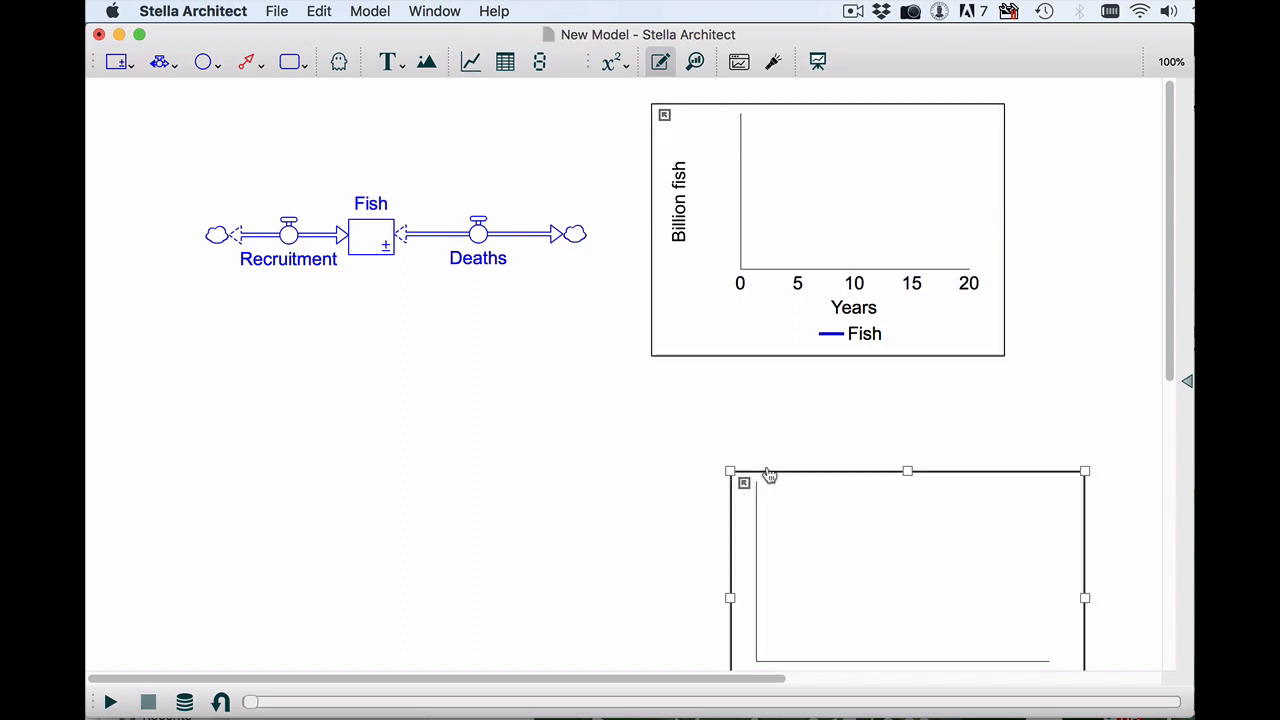
{"action": "left_click_drag", "start_coordinate": [763, 469], "coordinate": [699, 367]}
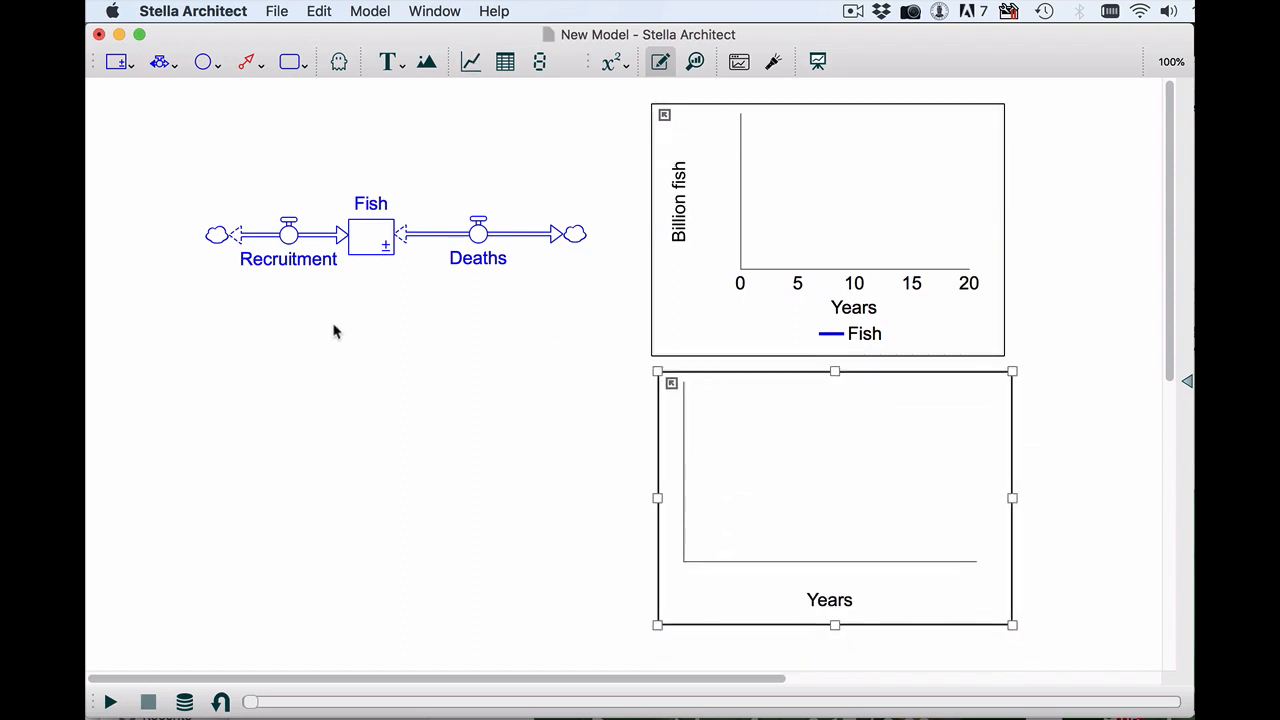
{"action": "left_click_drag", "start_coordinate": [288, 236], "coordinate": [790, 515]}
{"action": "left_click_drag", "start_coordinate": [479, 233], "coordinate": [810, 469]}
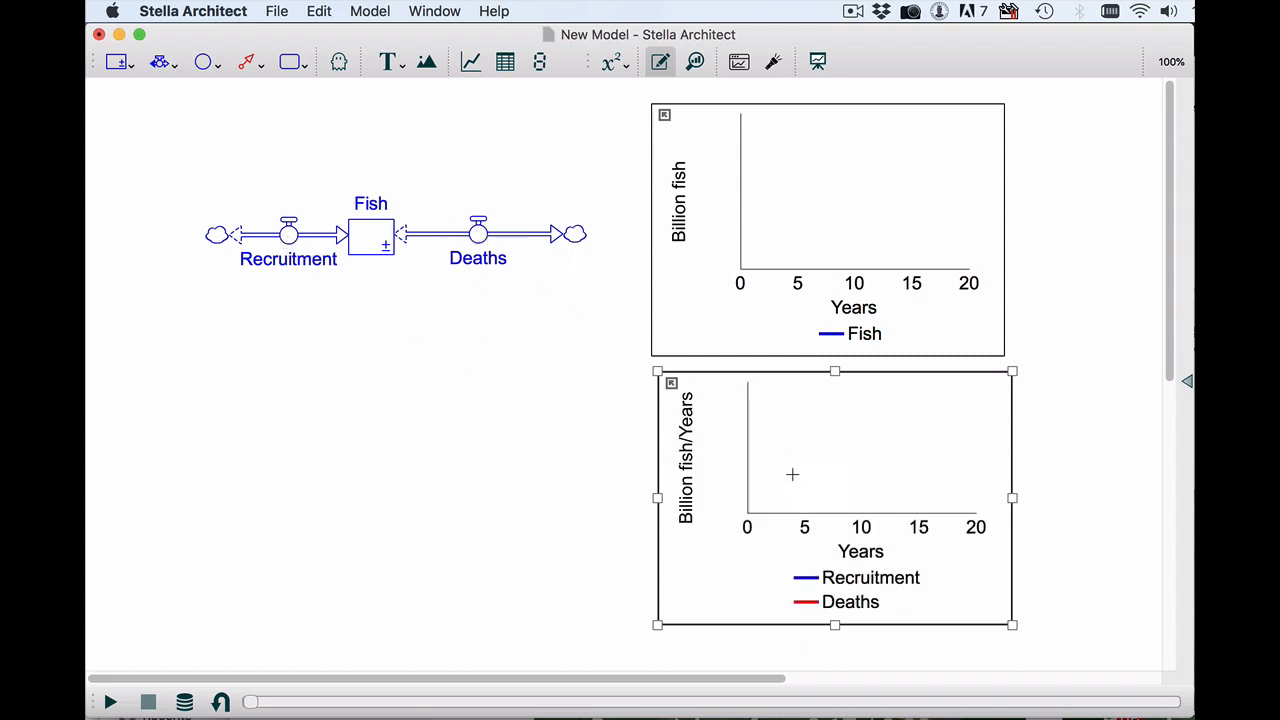
{"action": "left_click", "coordinate": [110, 702]}
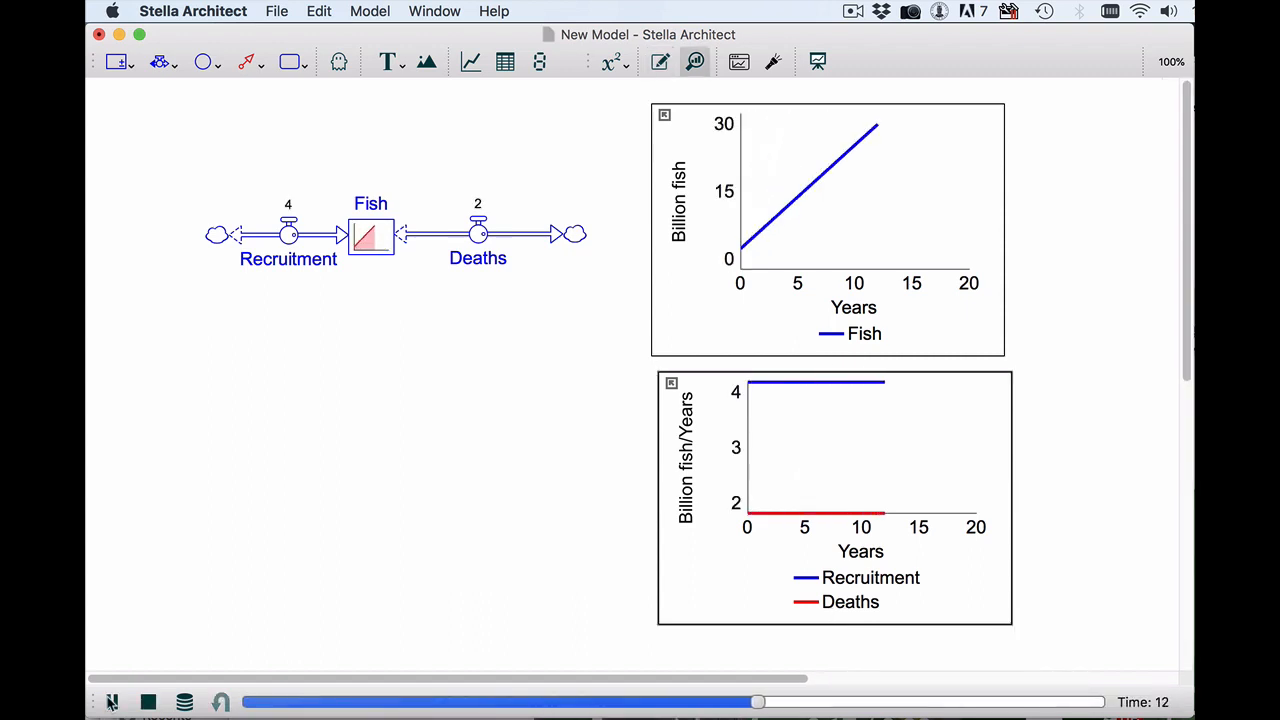